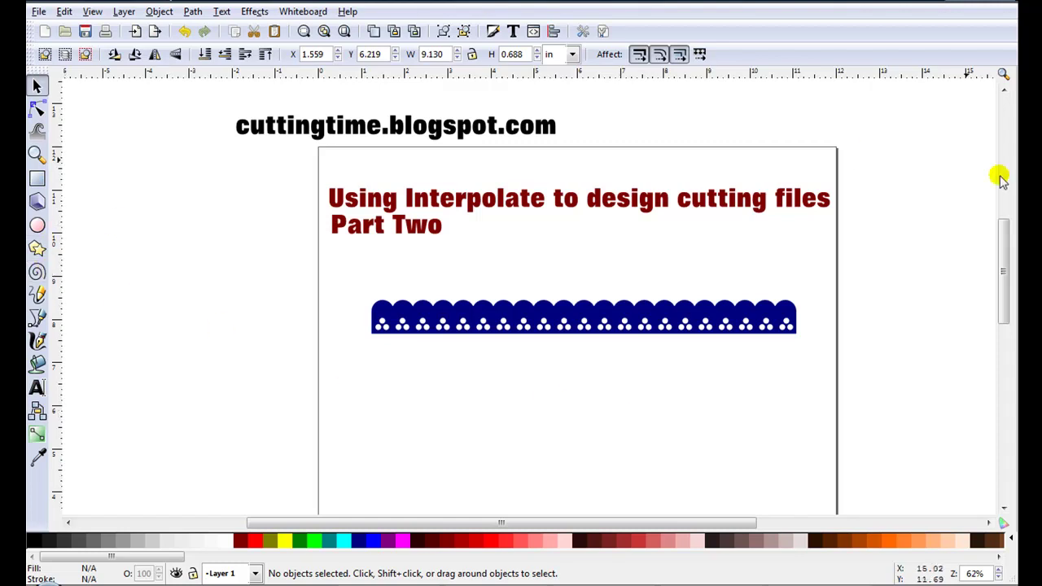
Step: Draw a long thin red bar, 10.292 × 0.485 in, across the page
scroll(1008, 279, down, 1)
drag(1008, 279, 1006, 312)
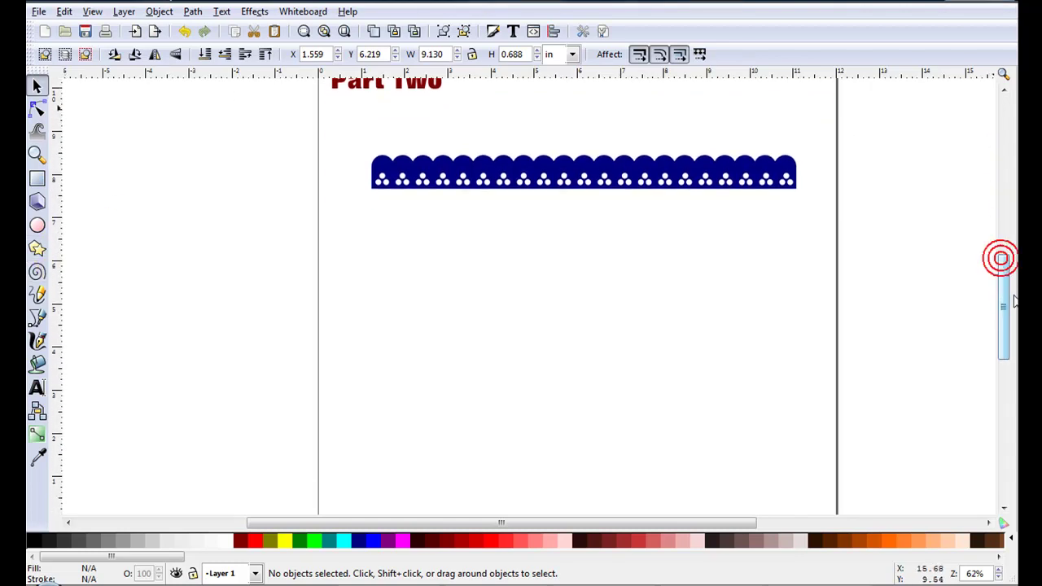
click(37, 179)
drag(369, 286, 814, 306)
Step: Draw a 0.559 in red circle, convert it to a path, and move it near the bar's left end
scroll(760, 340, up, 2)
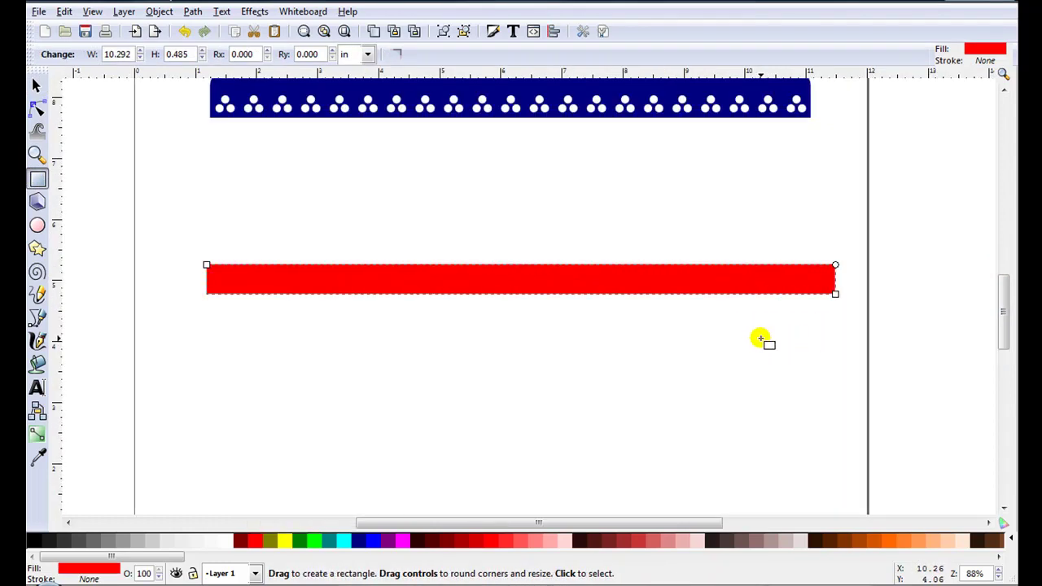
scroll(535, 352, down, 1)
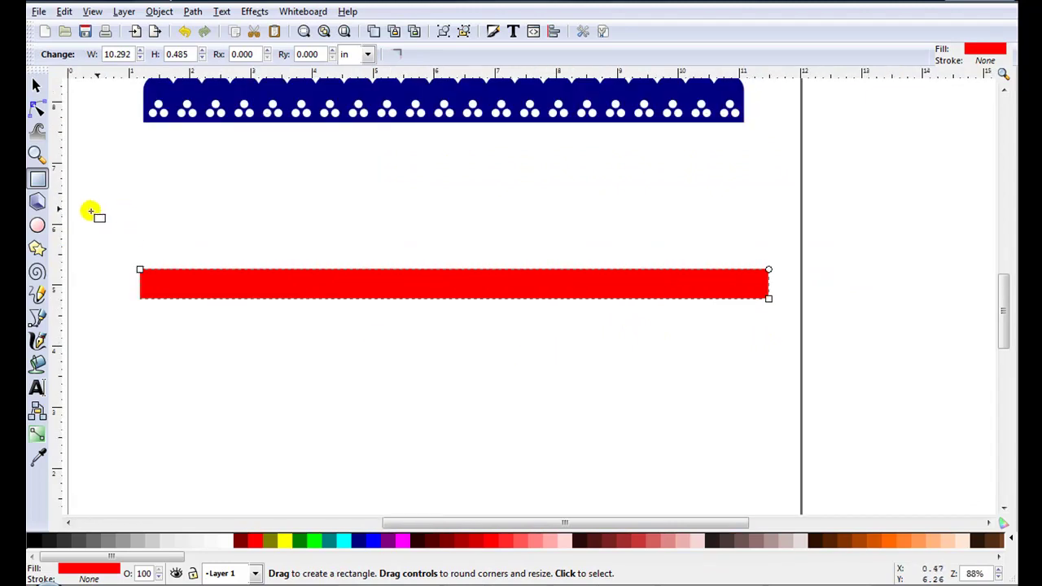
click(38, 227)
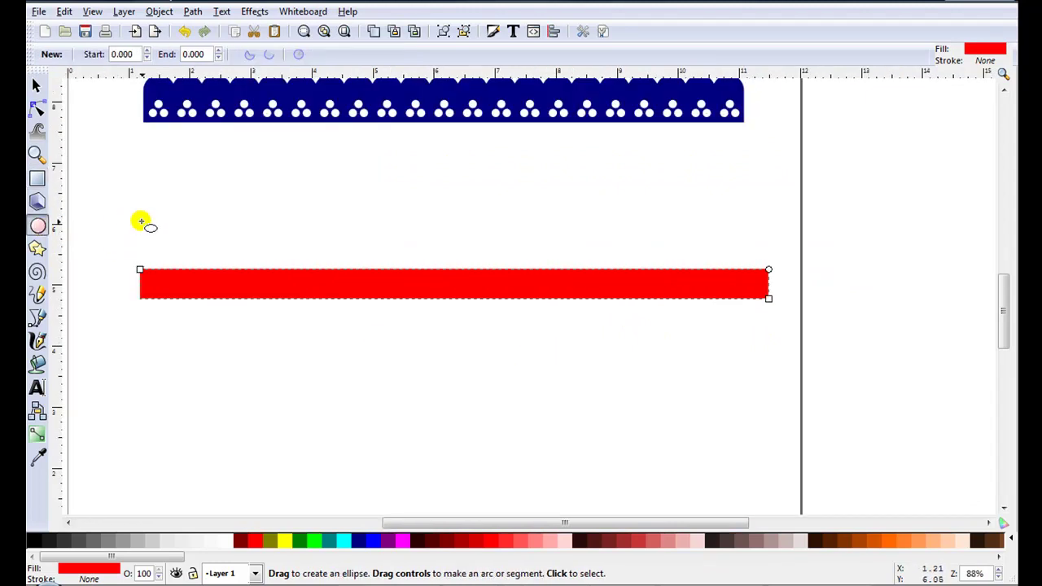
drag(140, 222, 181, 255)
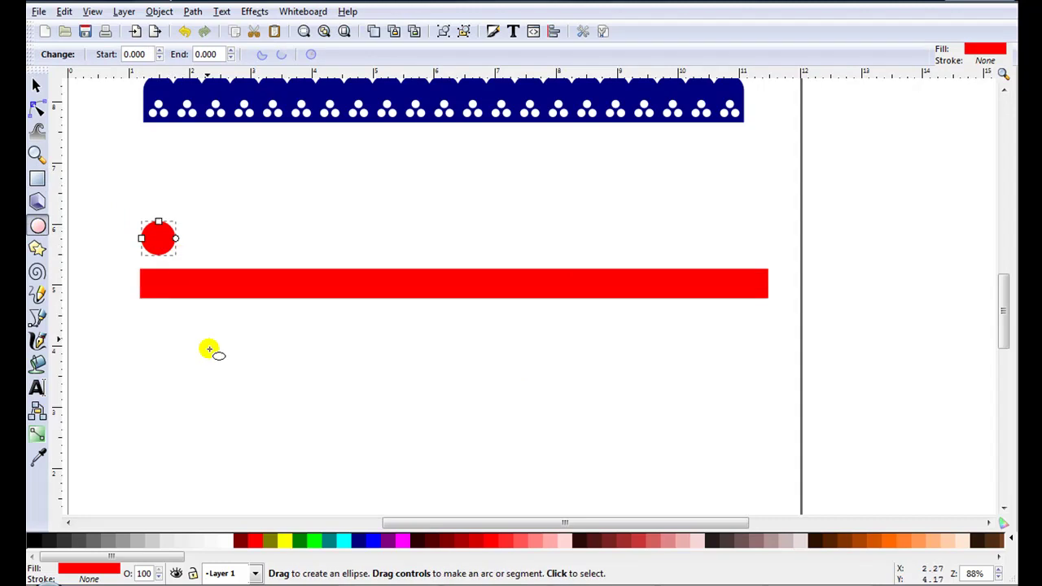
click(193, 12)
click(233, 31)
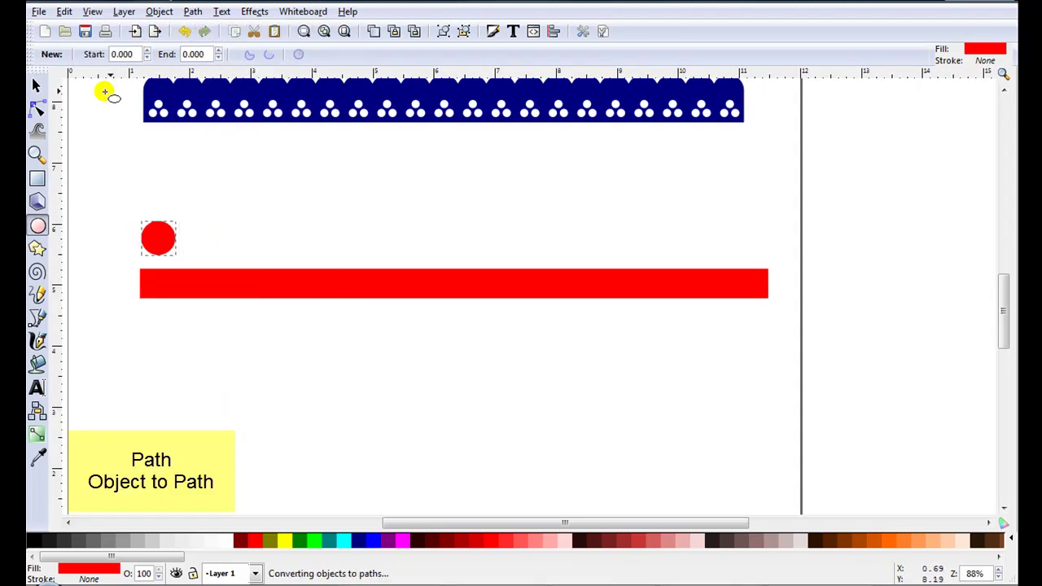
click(36, 85)
drag(162, 238, 159, 246)
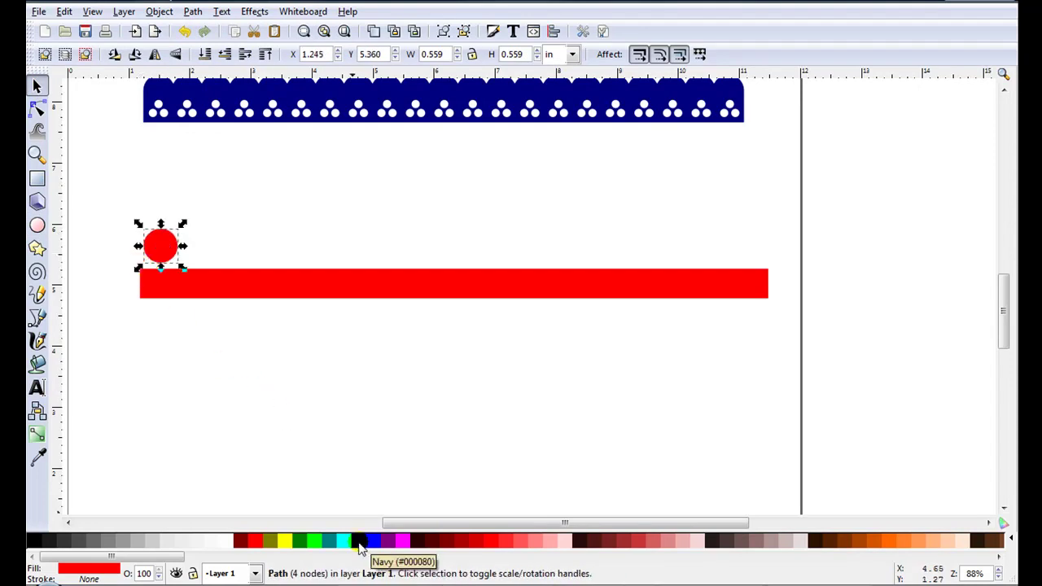
Step: Fill the circle navy and centre it on the red bar's top edge at the left end
click(359, 547)
scroll(132, 361, up, 2)
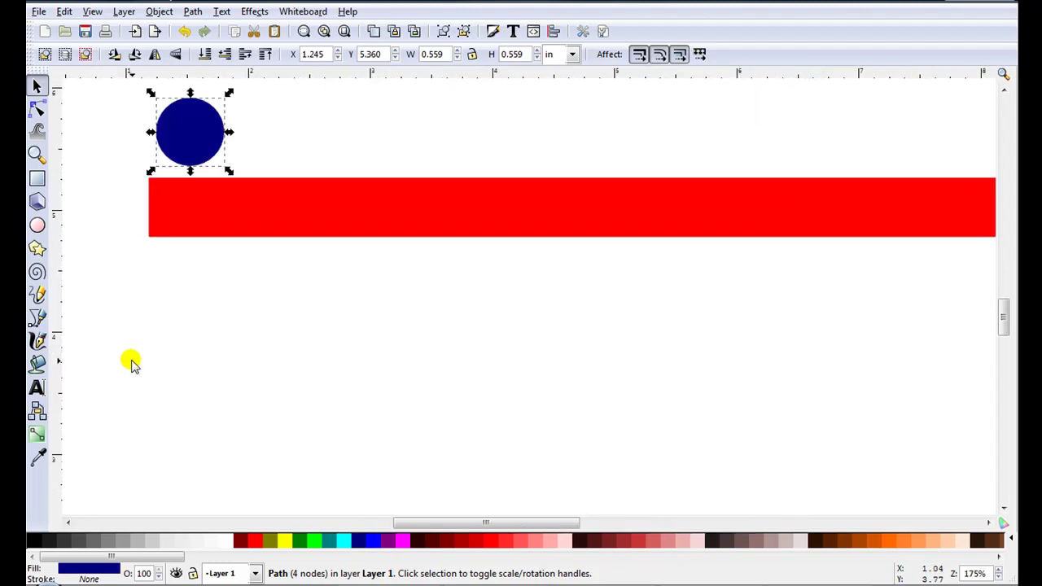
drag(187, 140, 180, 189)
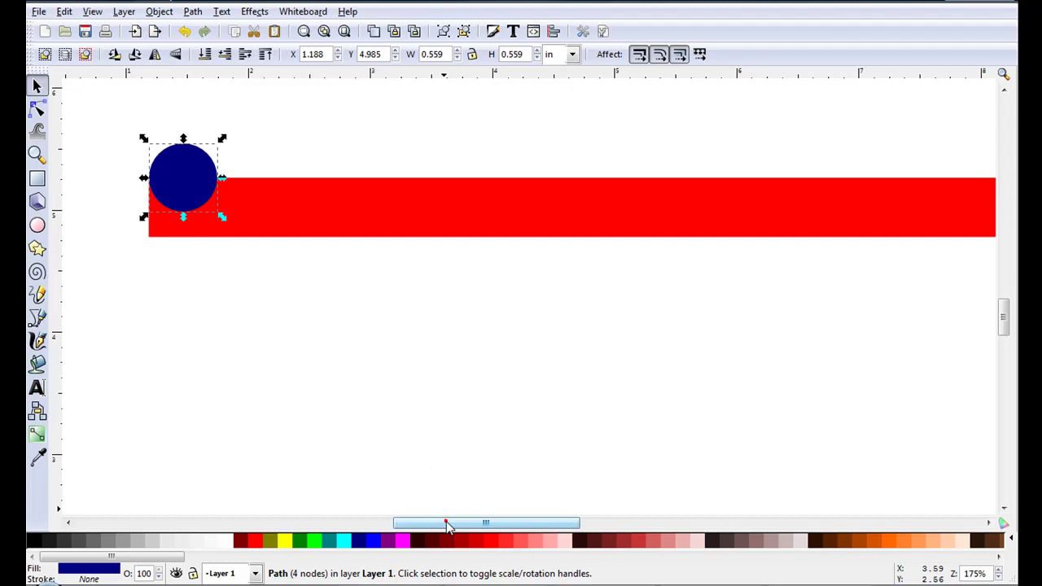
drag(447, 524, 375, 347)
scroll(337, 274, up, 2)
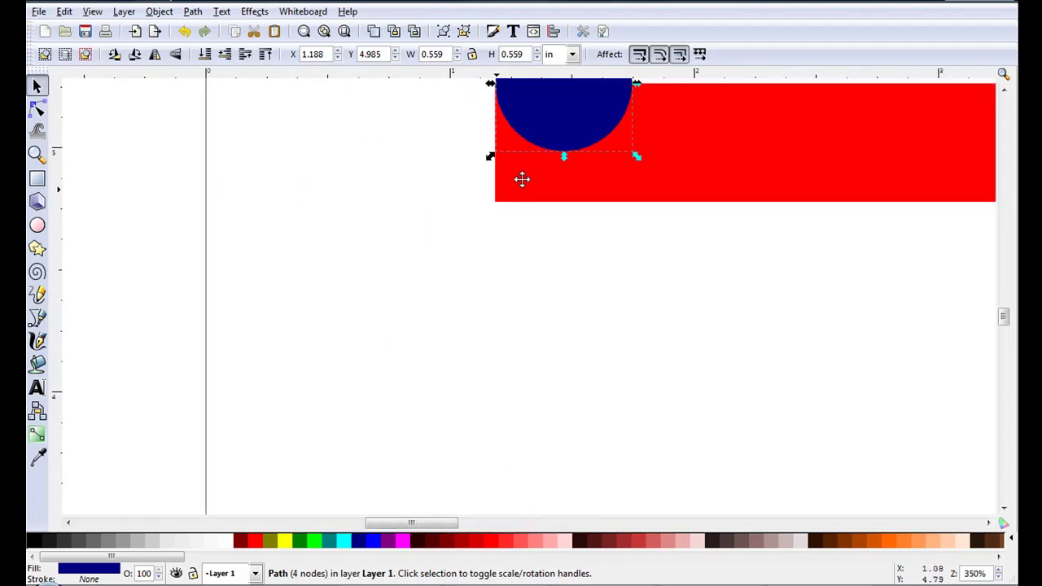
scroll(1005, 93, up, 3)
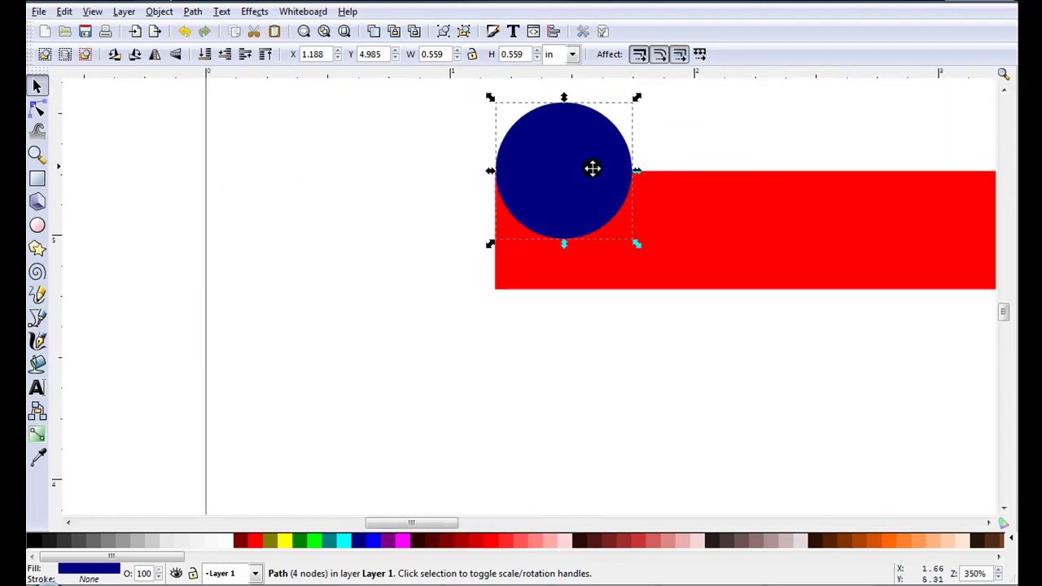
click(444, 188)
drag(521, 179, 516, 180)
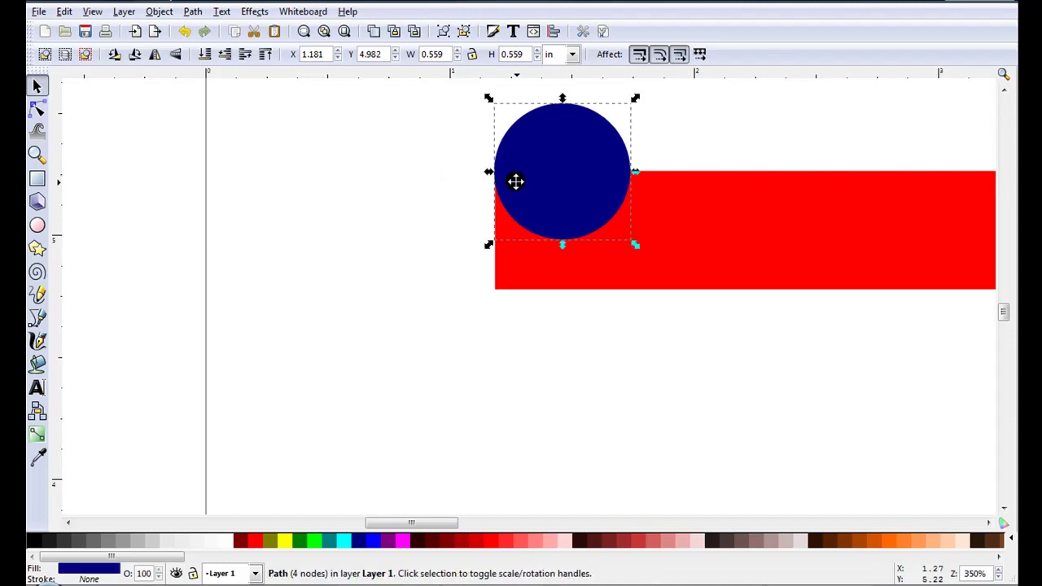
Step: Lower the navy circle's opacity to 48 so the red bar shows through
click(159, 576)
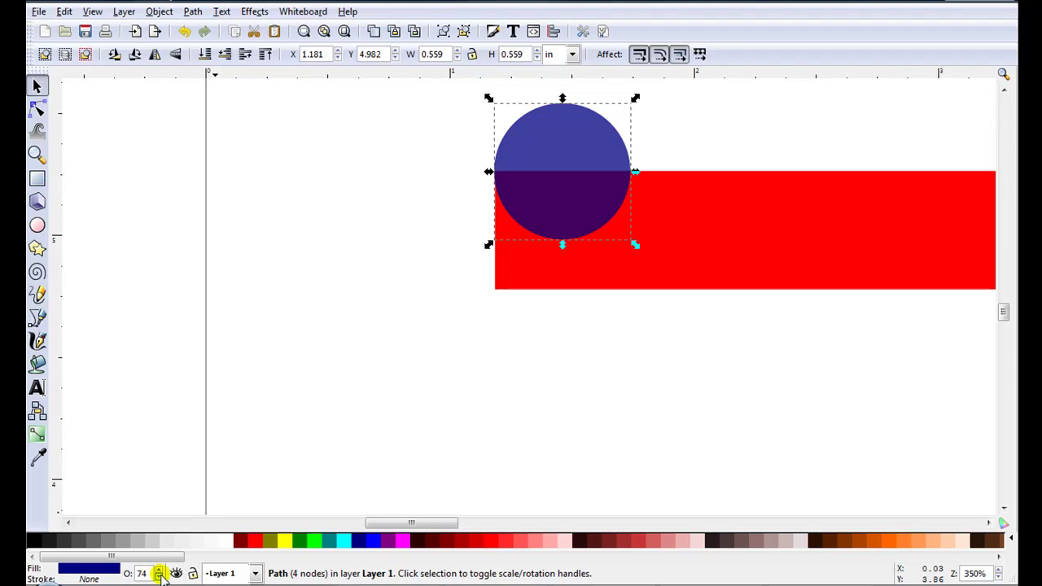
click(159, 576)
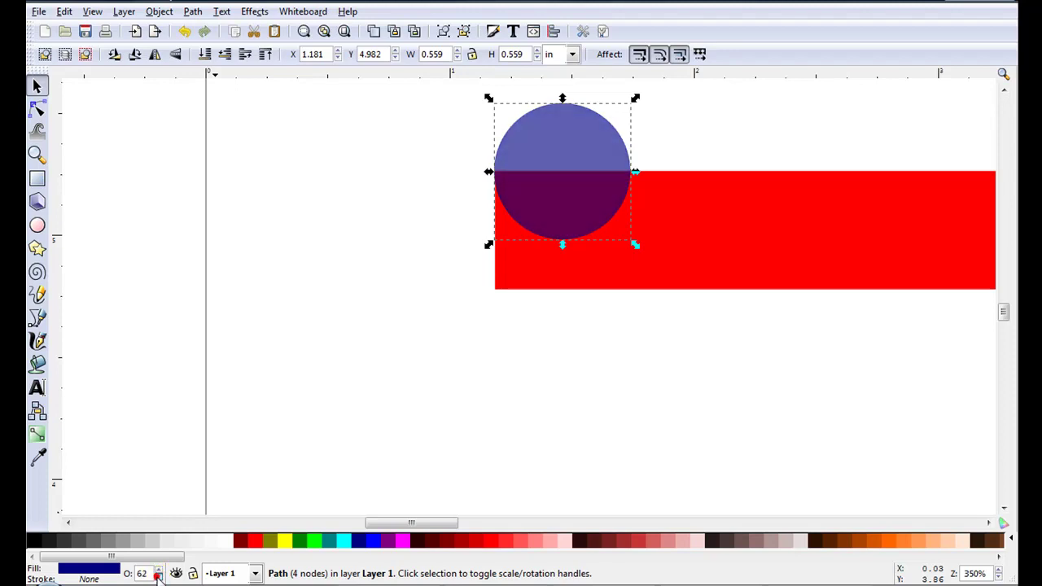
click(159, 577)
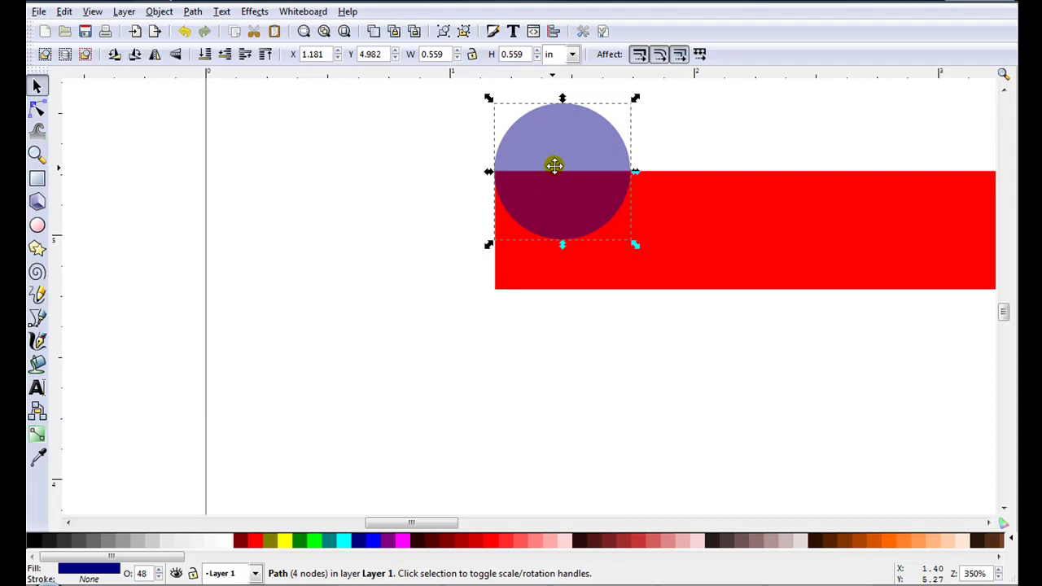
click(1004, 90)
click(390, 326)
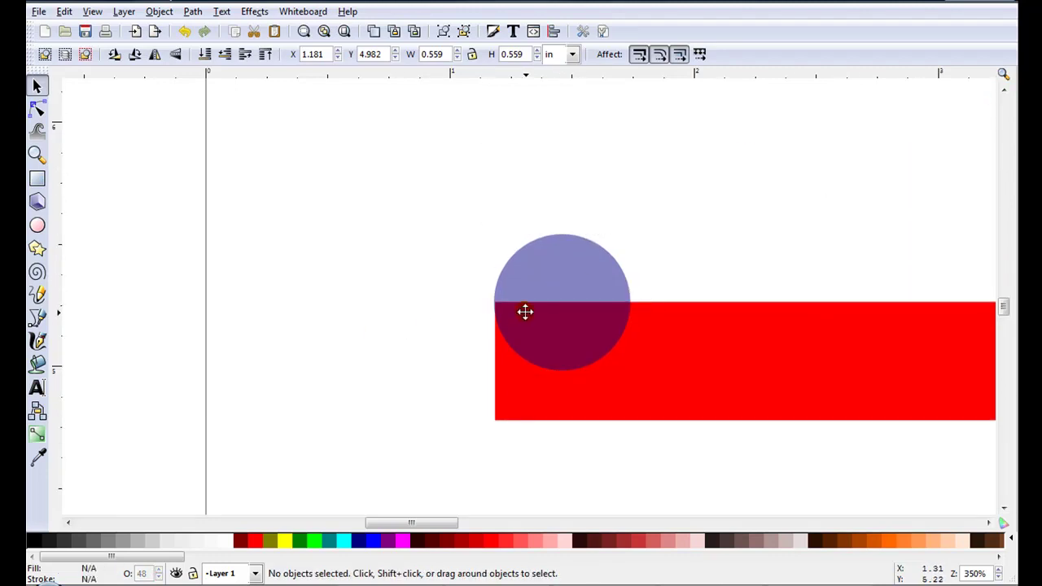
click(560, 289)
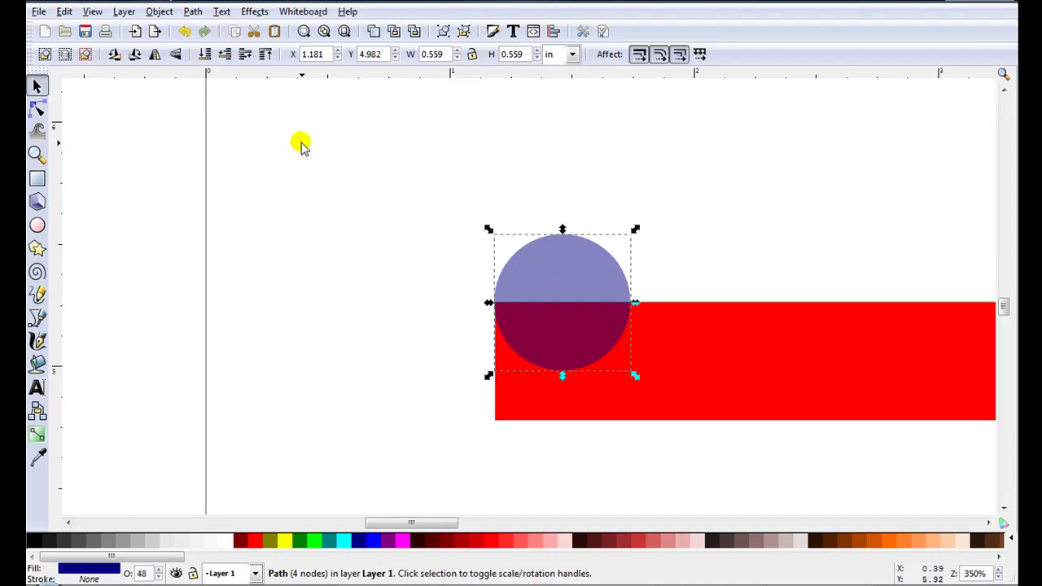
key(ctrl+d)
Step: Duplicate the translucent circle onto the bar's right-end top edge, then select both circles
click(61, 12)
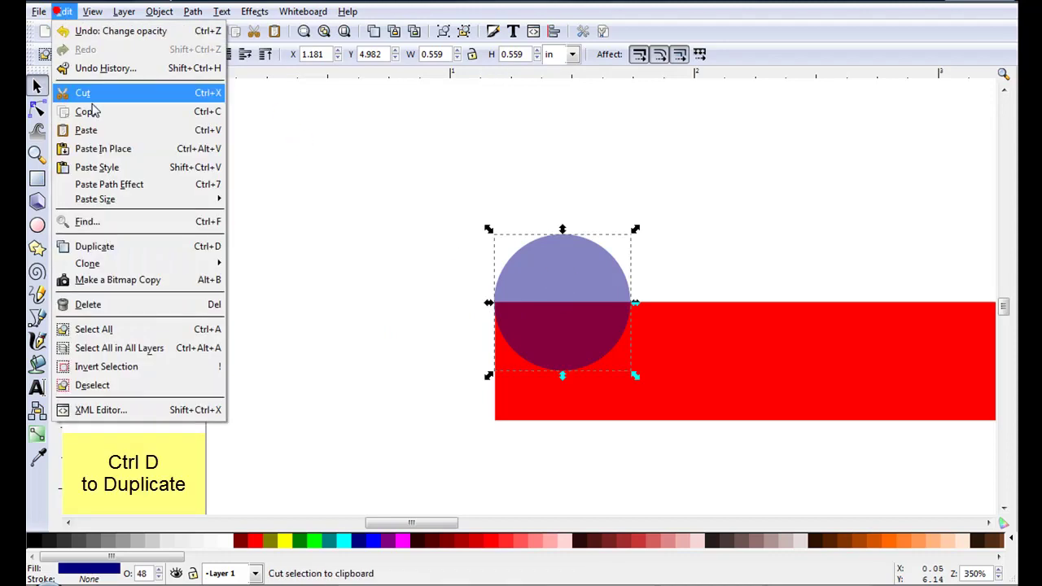
click(114, 243)
scroll(253, 232, down, 2)
scroll(254, 232, down, 2)
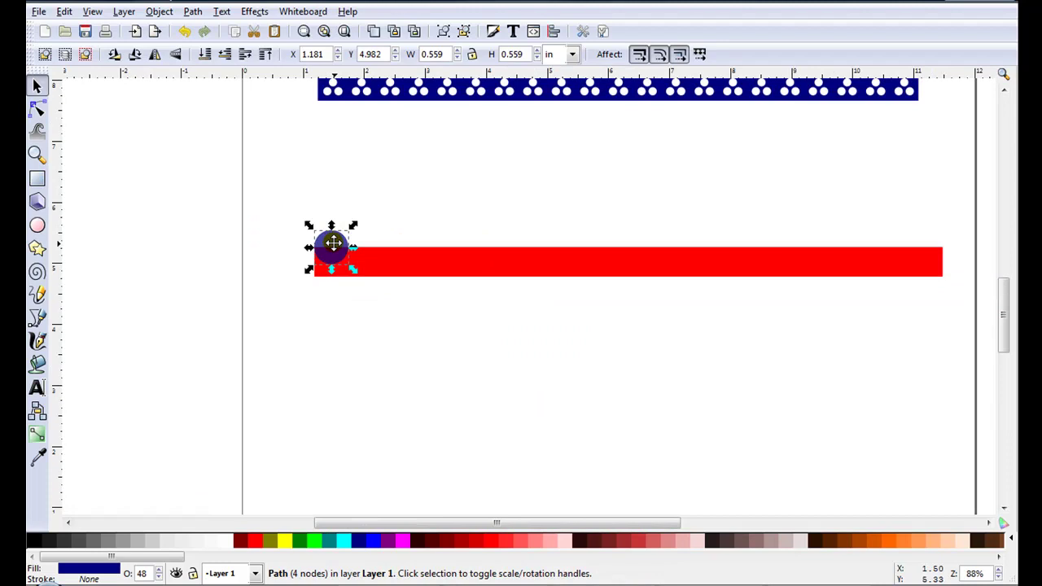
drag(332, 243, 936, 157)
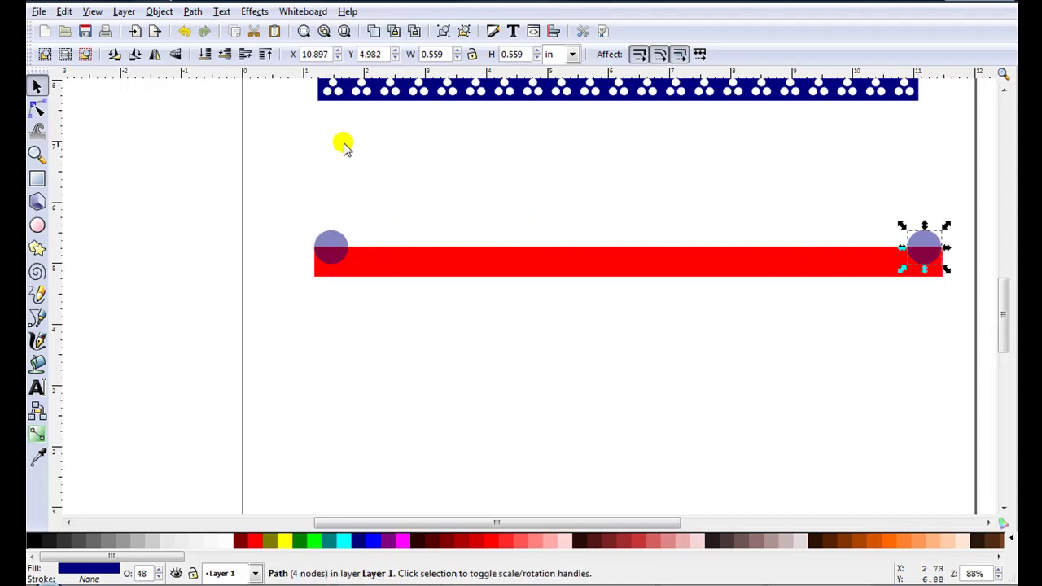
click(303, 31)
drag(569, 291, 587, 287)
click(323, 31)
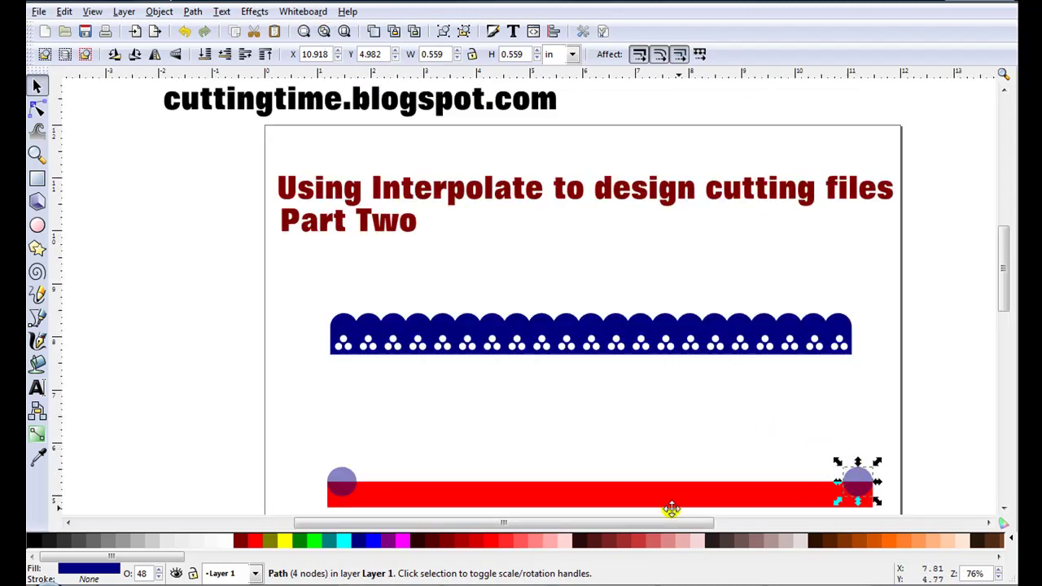
shift+click(346, 476)
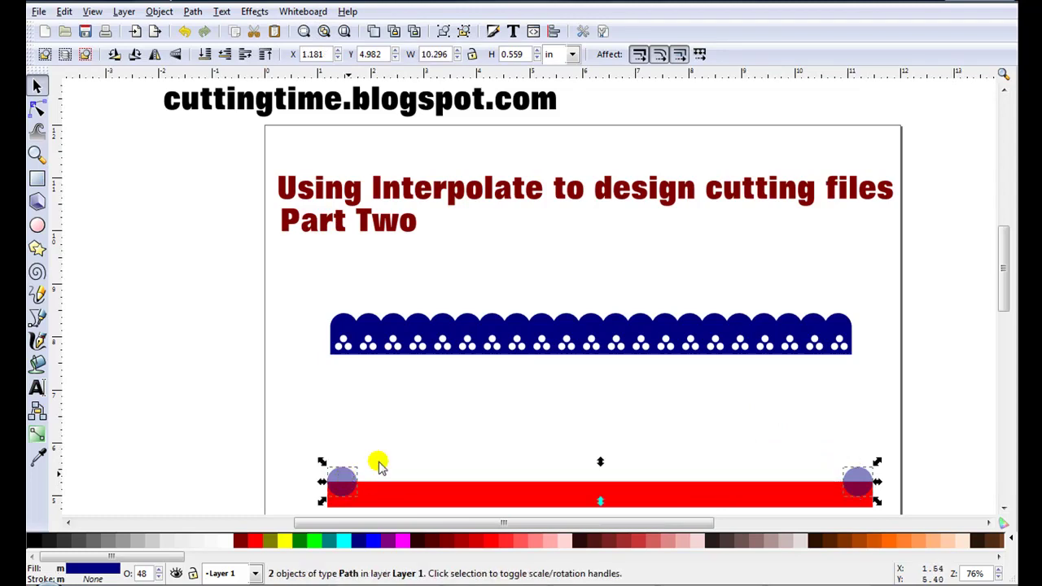
Step: Interpolate 20 evenly spaced circles between the two end circles along the bar's top edge
click(249, 12)
mouse_move(338, 94)
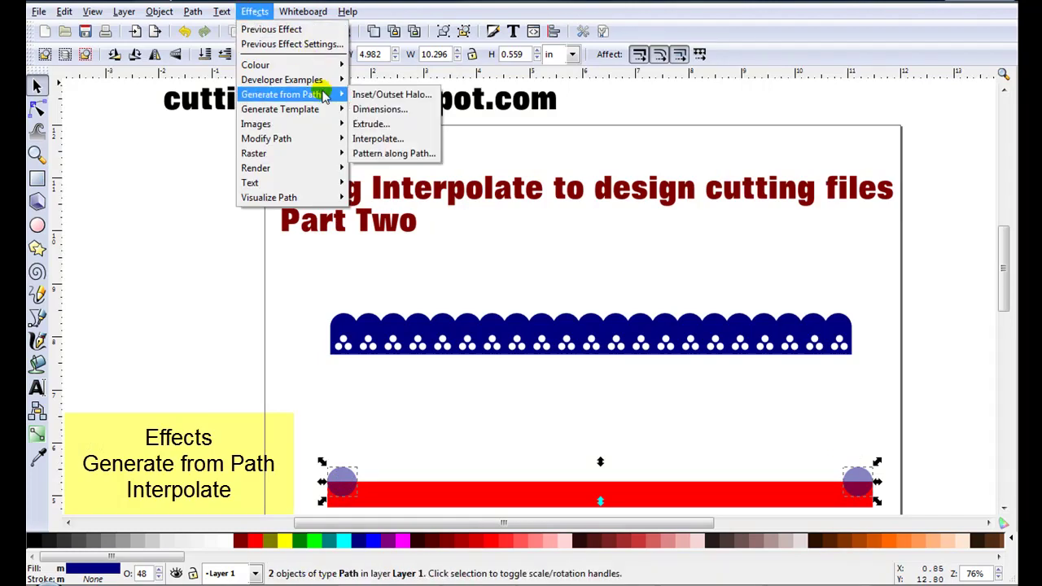
click(393, 139)
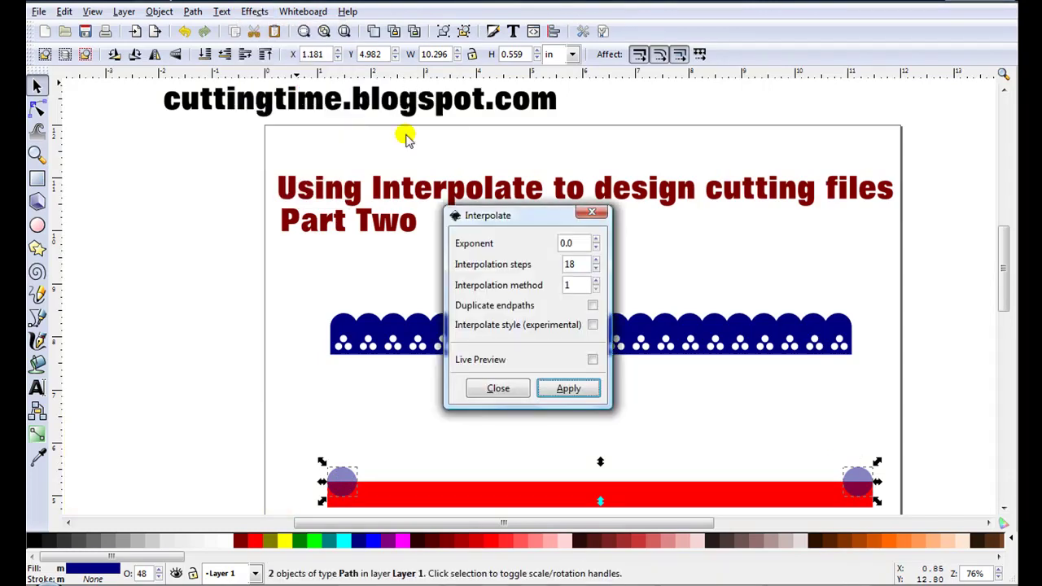
drag(517, 226, 198, 158)
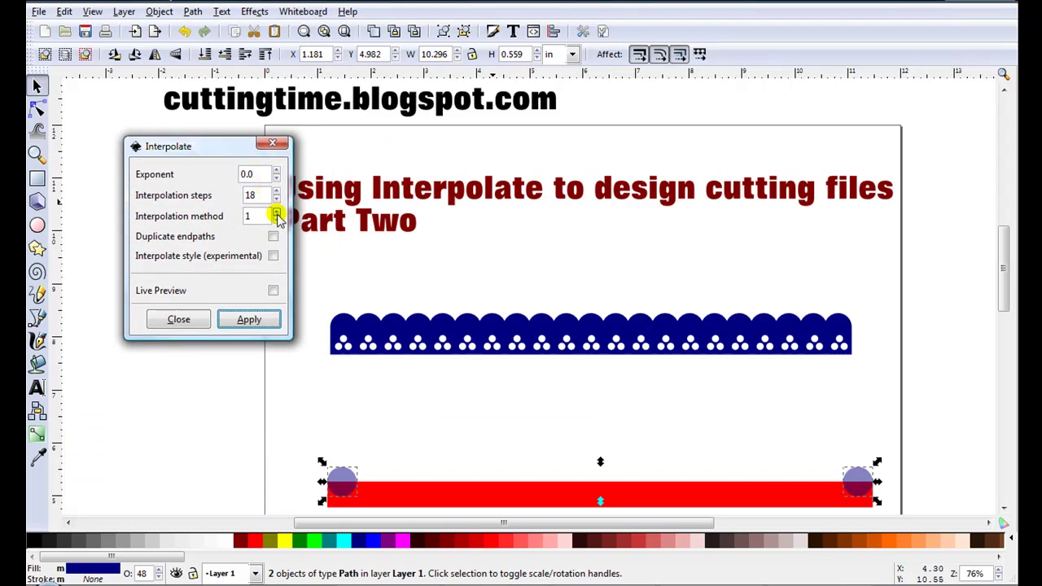
click(275, 290)
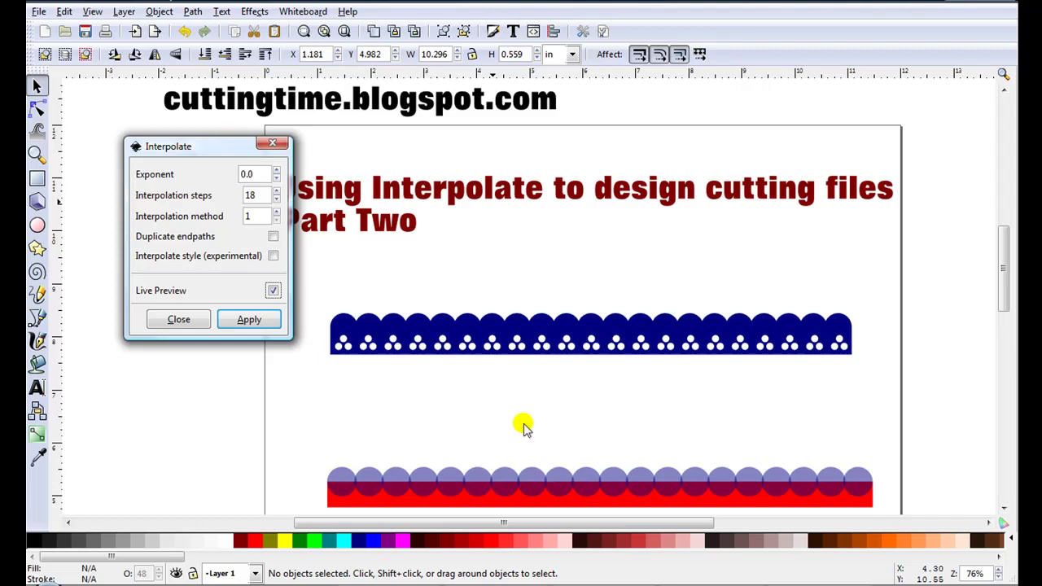
click(277, 193)
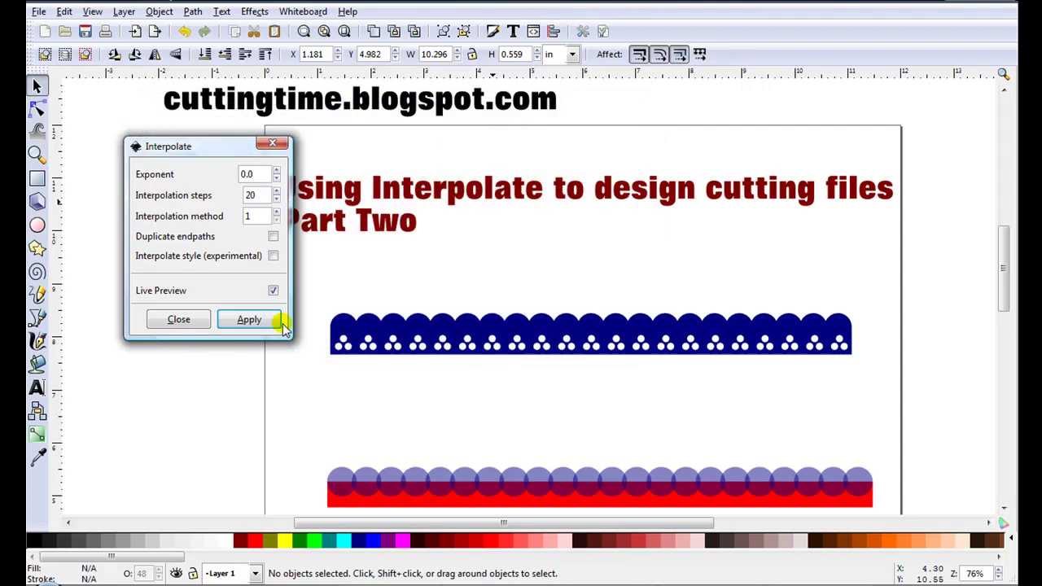
click(260, 322)
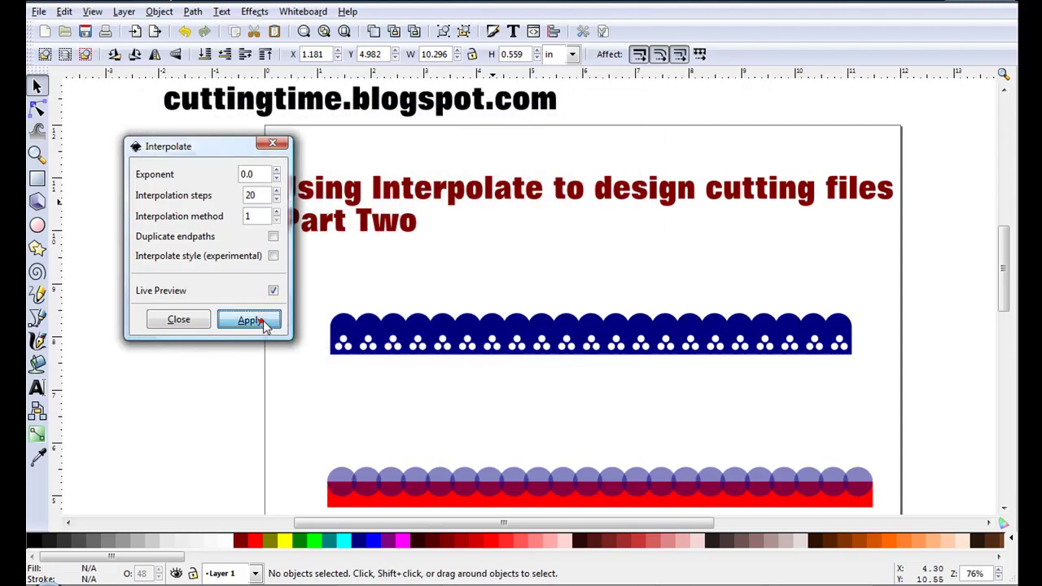
click(171, 321)
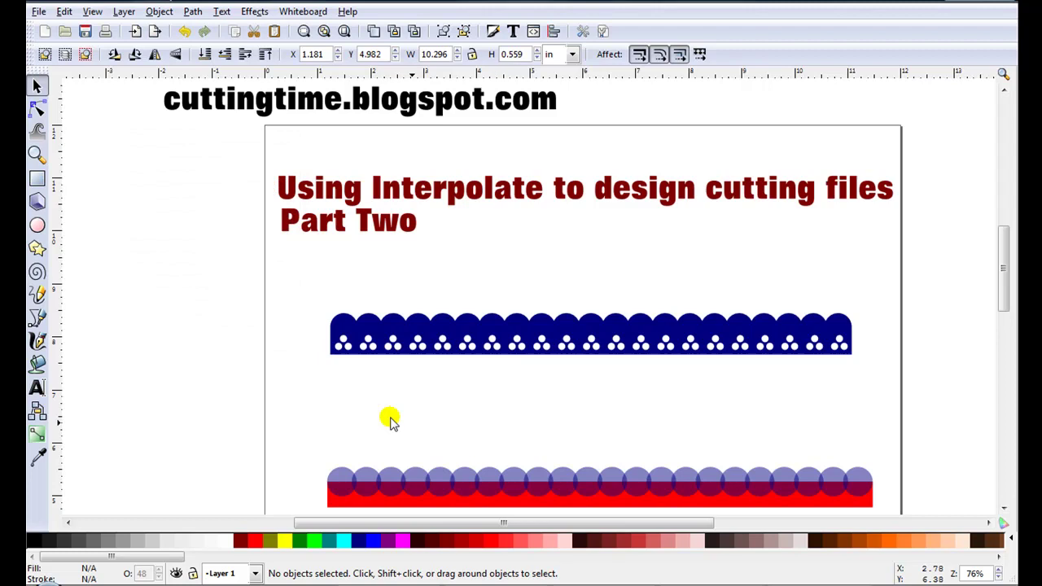
click(492, 478)
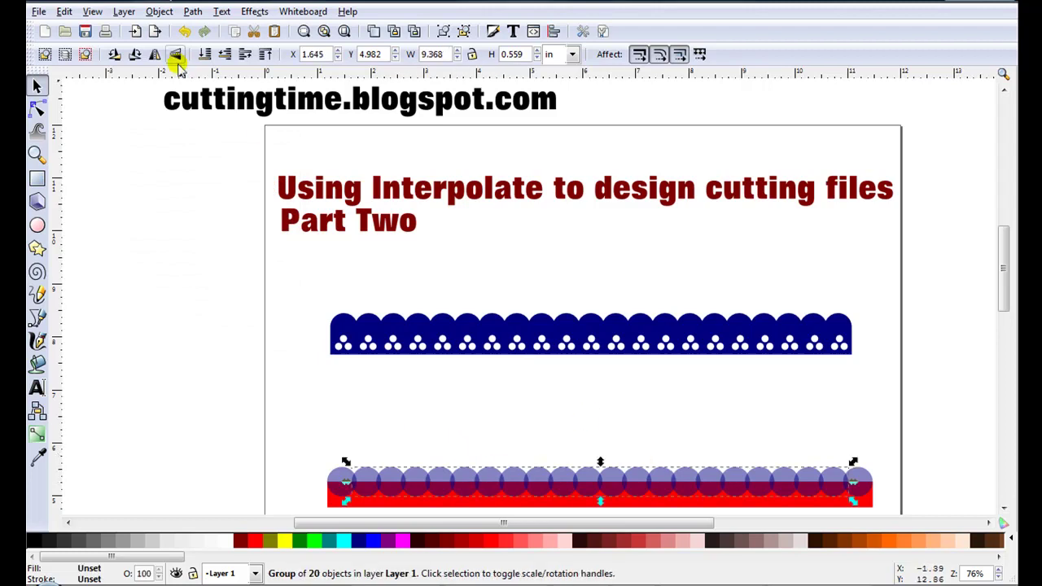
Step: Ungroup the circles, union them with the red bar, and move the strip under the navy border
click(161, 11)
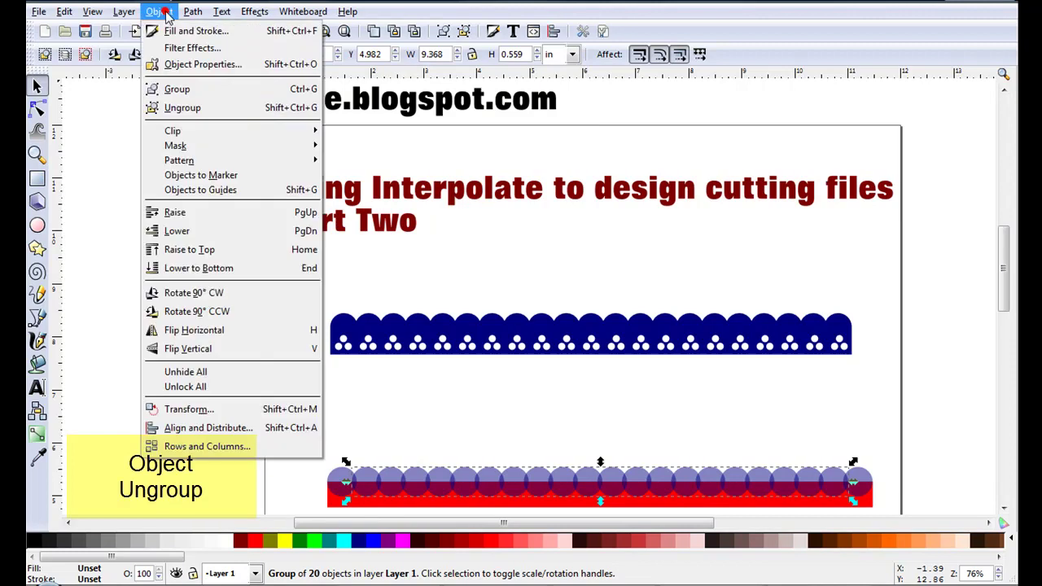
click(184, 108)
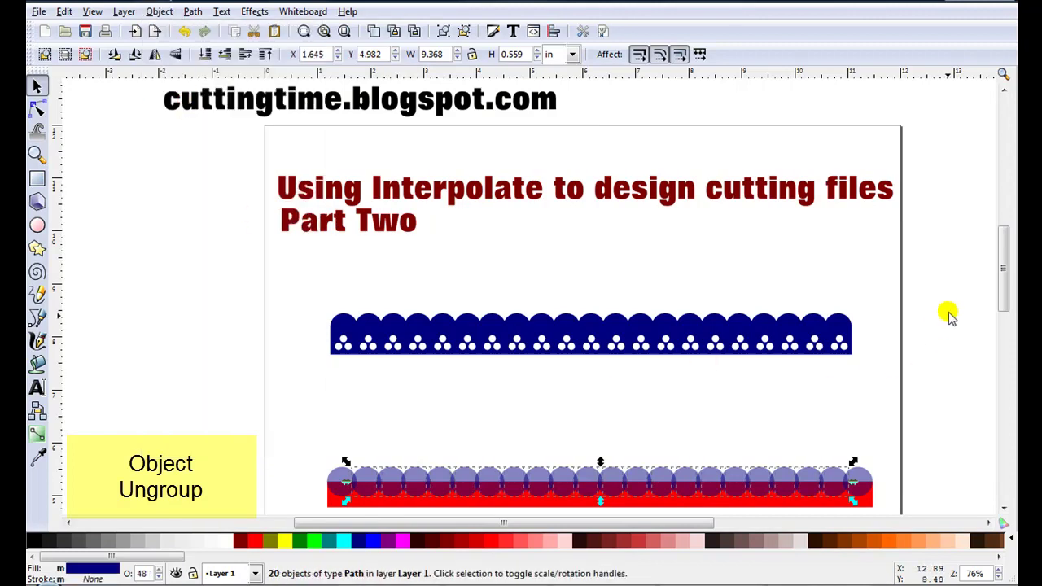
drag(1002, 281, 1006, 308)
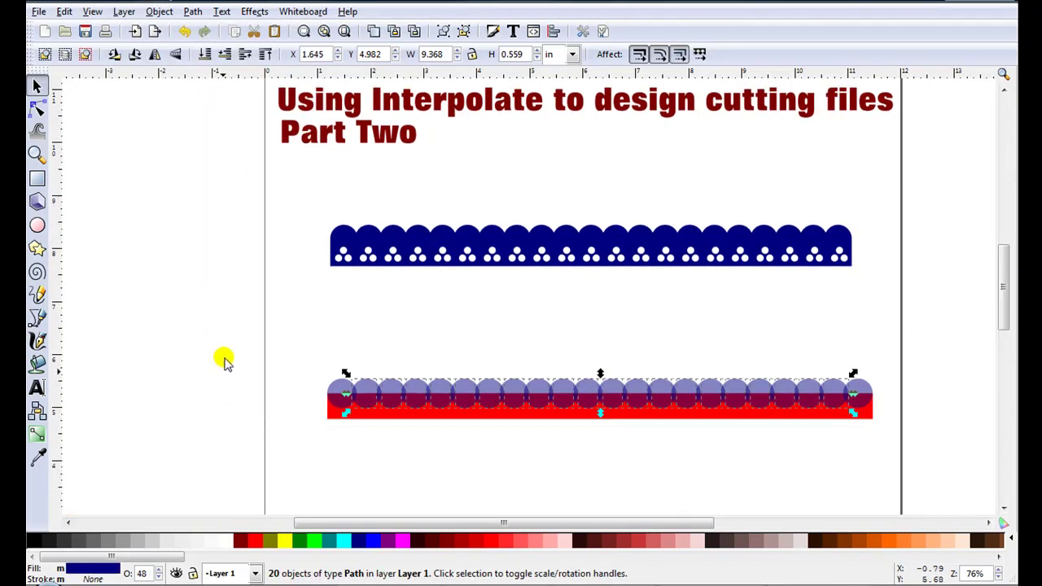
drag(225, 344, 958, 462)
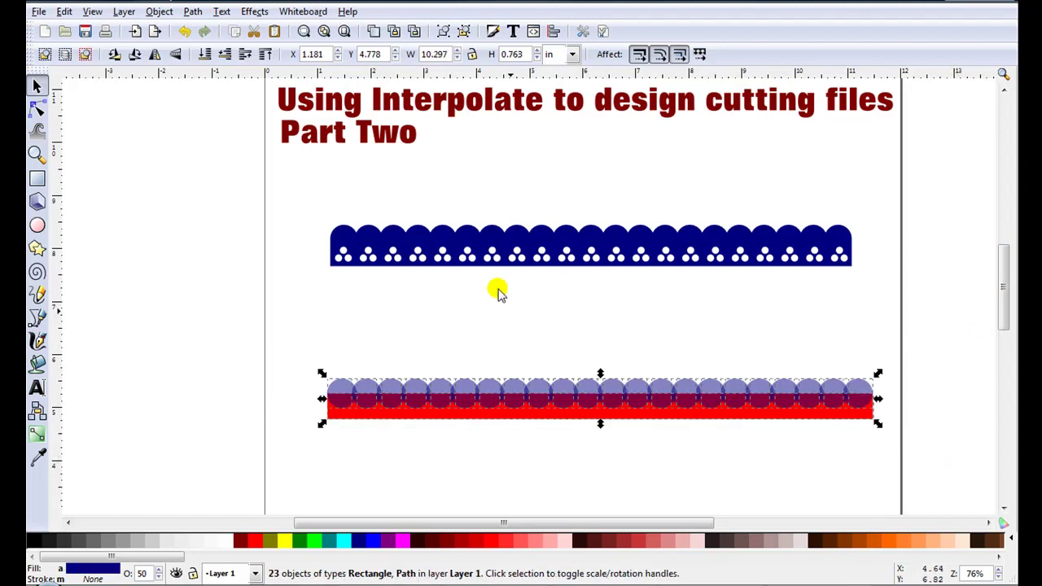
click(193, 12)
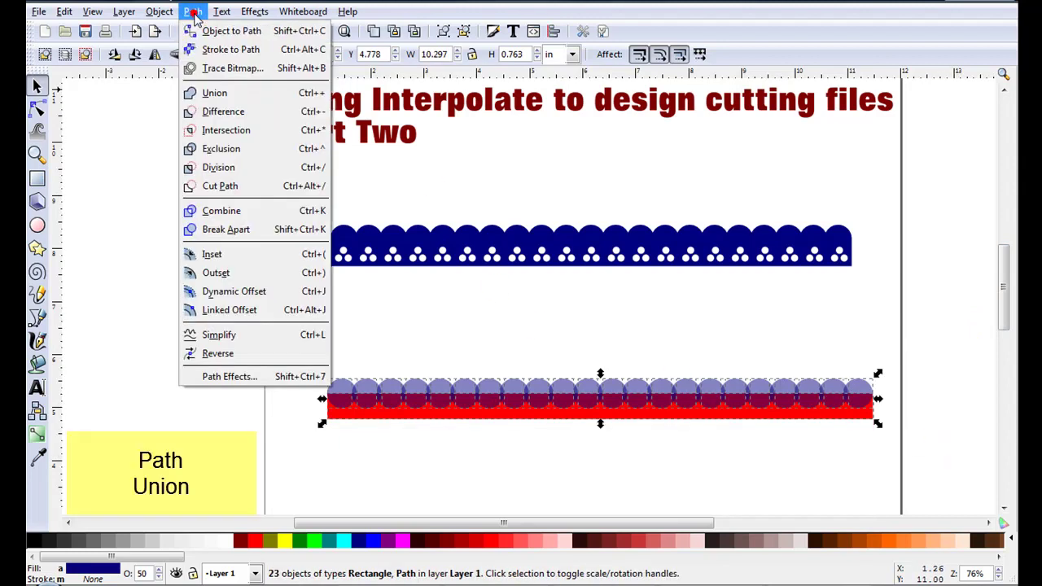
click(218, 92)
drag(486, 407, 477, 318)
click(505, 358)
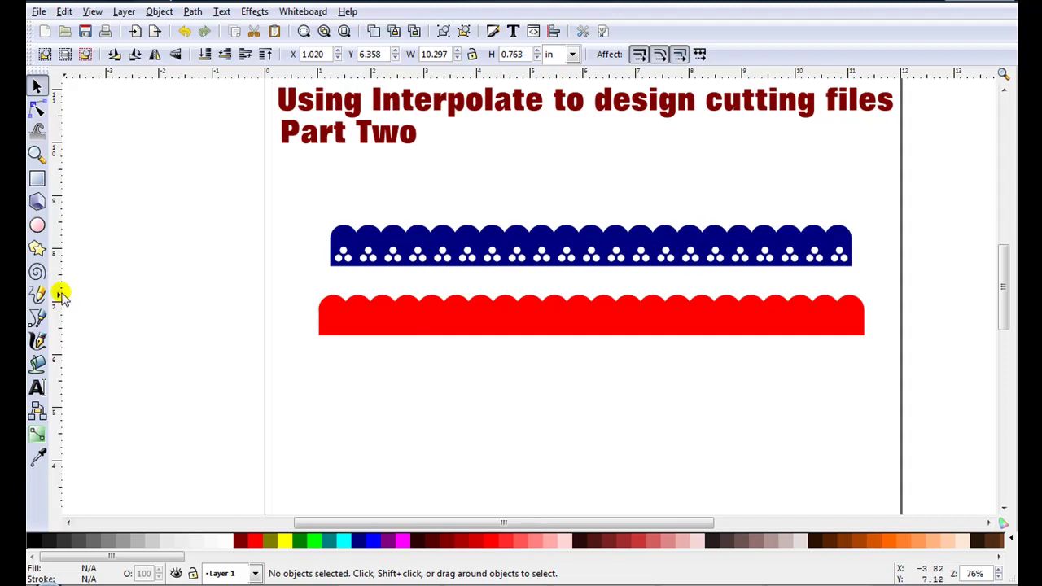
Step: Draw a 0.19 in circle below the red strip and convert it to a path
click(37, 225)
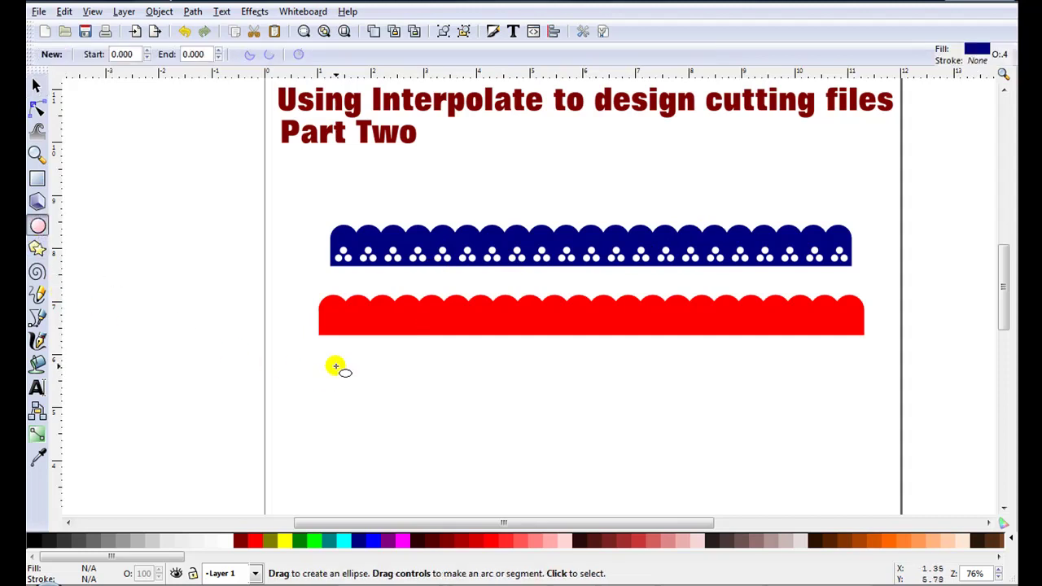
drag(335, 368, 346, 378)
scroll(342, 395, up, 4)
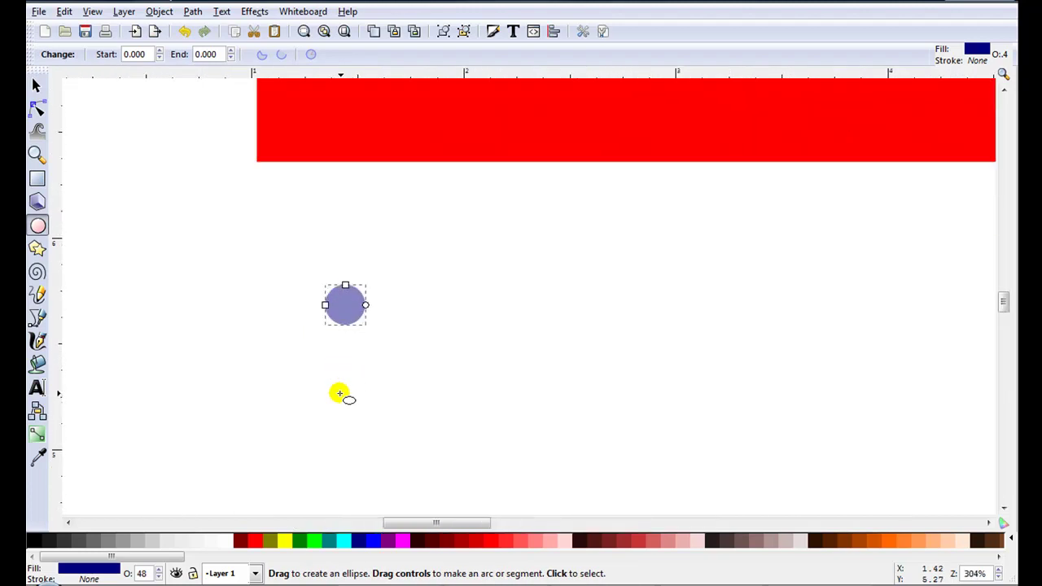
click(194, 11)
click(217, 28)
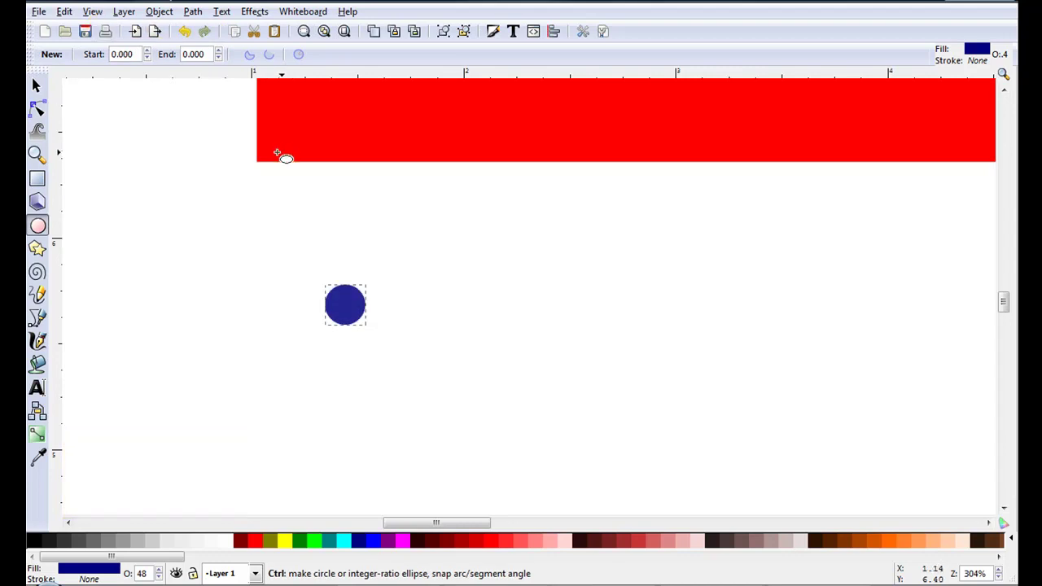
Step: Arrange three circles in a triangle and union them into one 0.443 × 0.384 in path
click(35, 84)
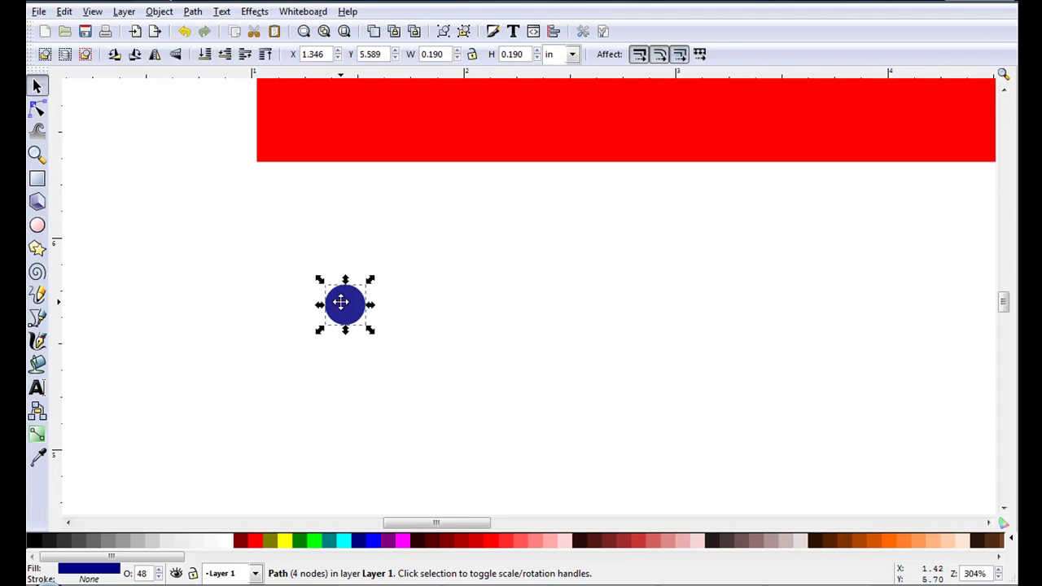
drag(340, 302, 372, 264)
click(317, 269)
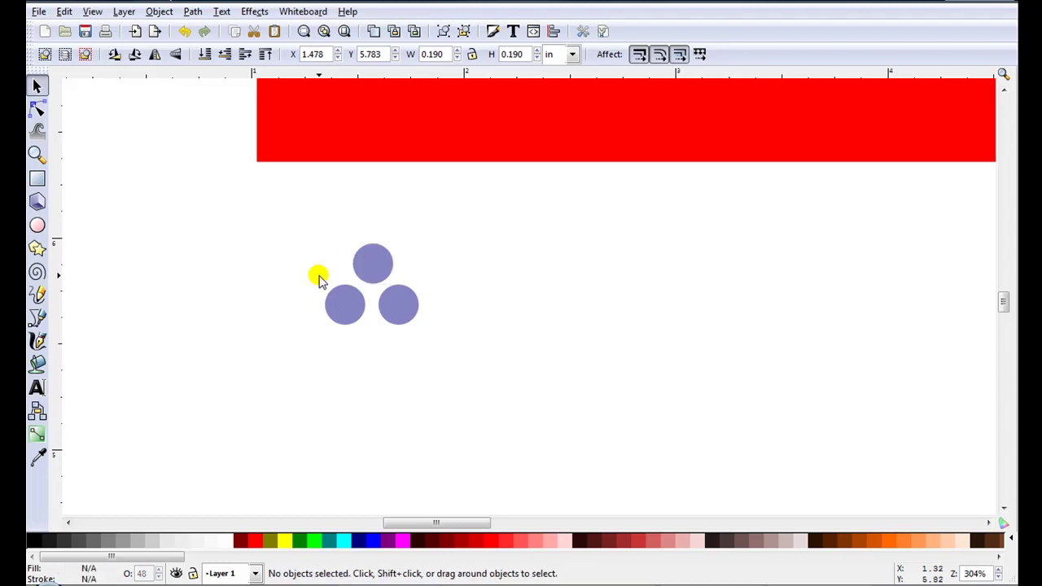
ctrl+scroll(318, 277, up, 2)
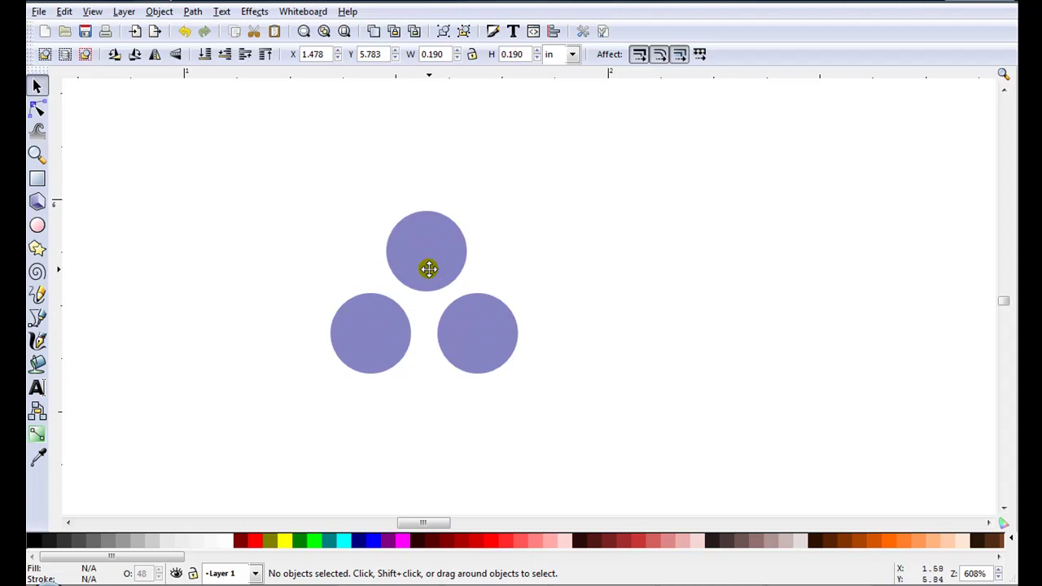
drag(428, 270, 424, 262)
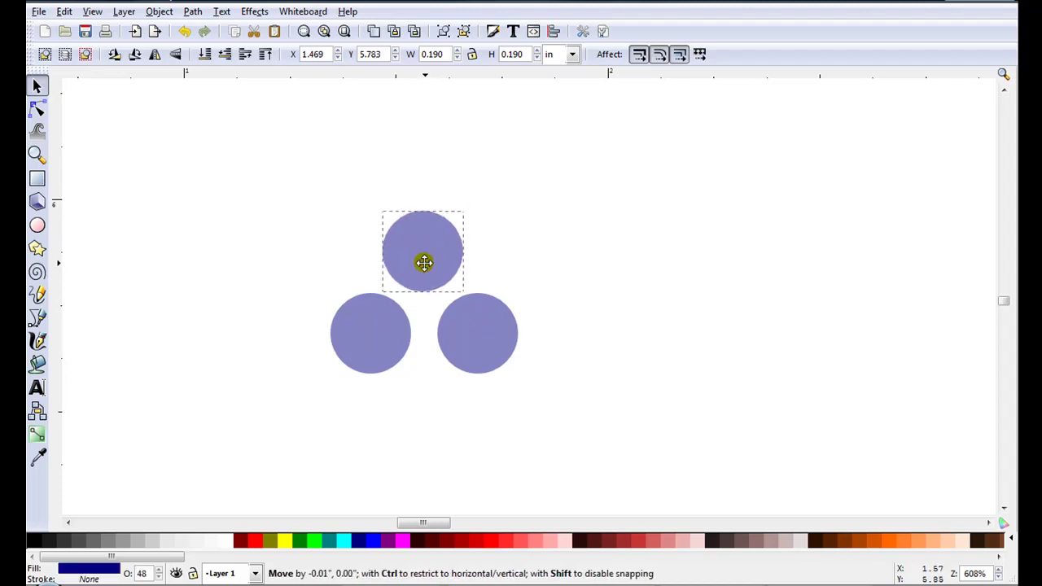
drag(247, 177, 589, 412)
click(193, 11)
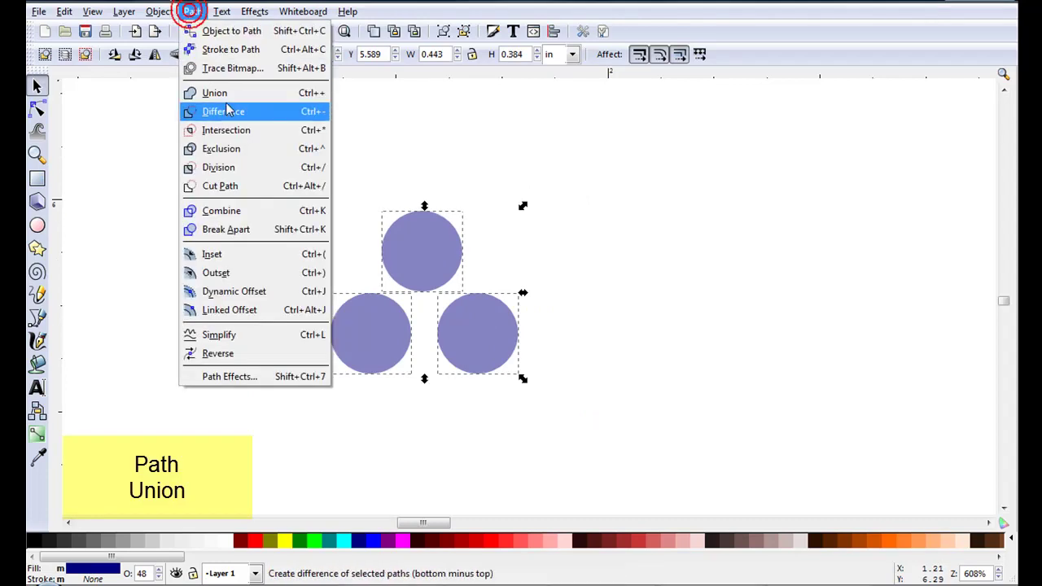
click(225, 98)
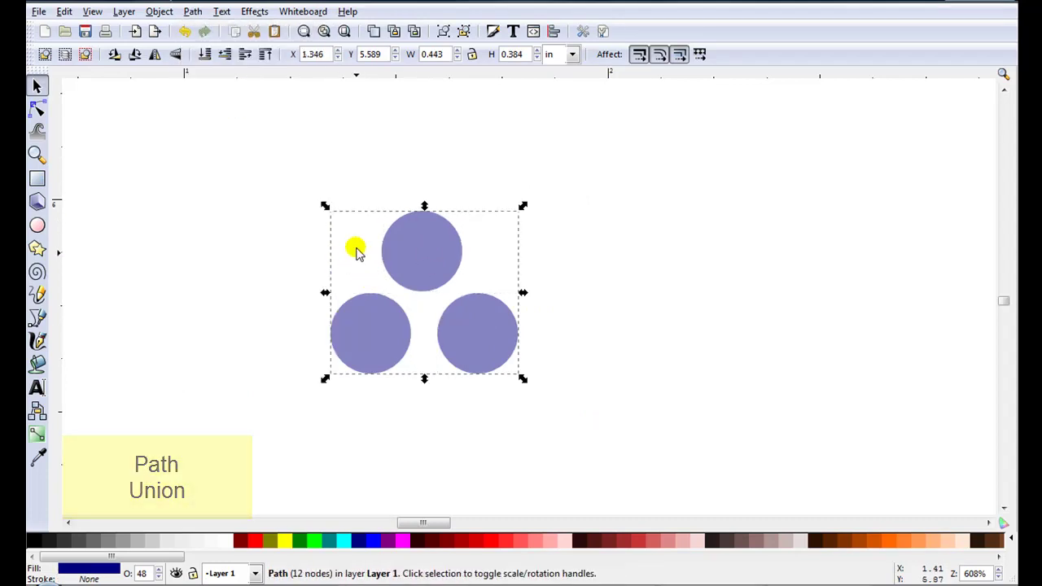
ctrl+scroll(405, 296, down, 3)
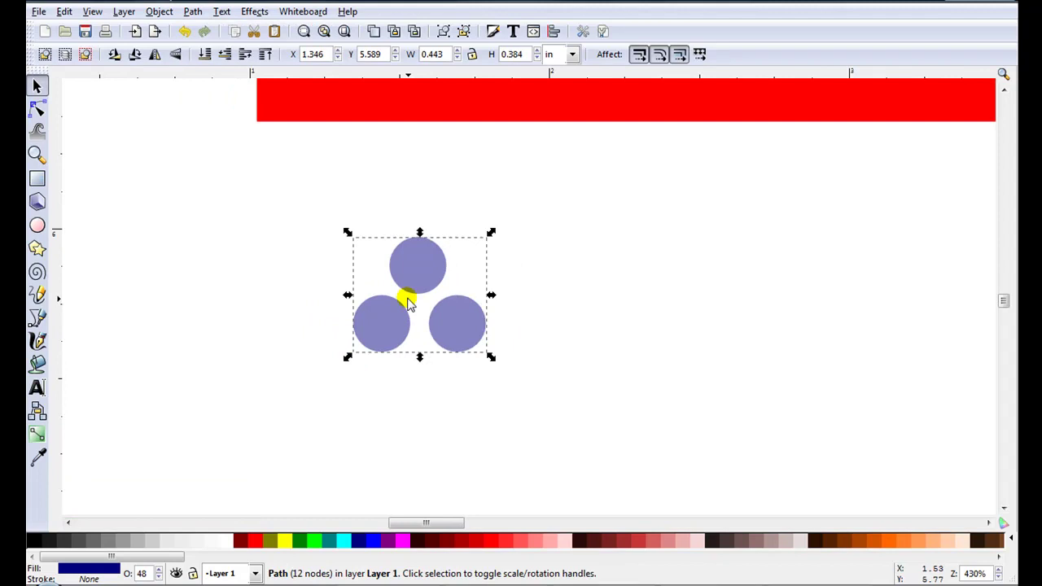
Step: Move the three-dot cluster into the strip's left end, make it opaque, and shrink it to 0.246 × 0.213 in
drag(401, 306, 352, 184)
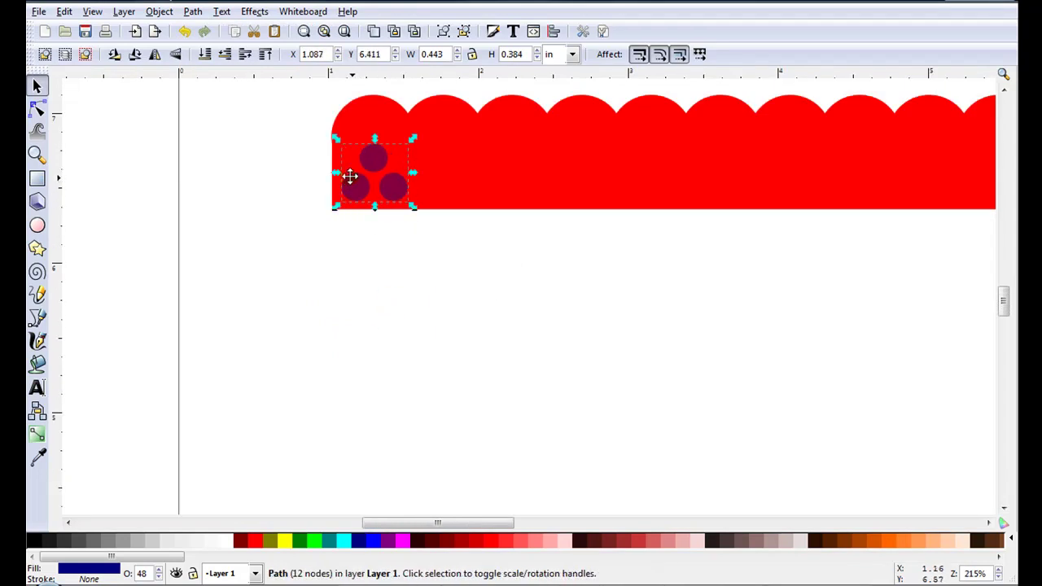
drag(336, 139, 353, 153)
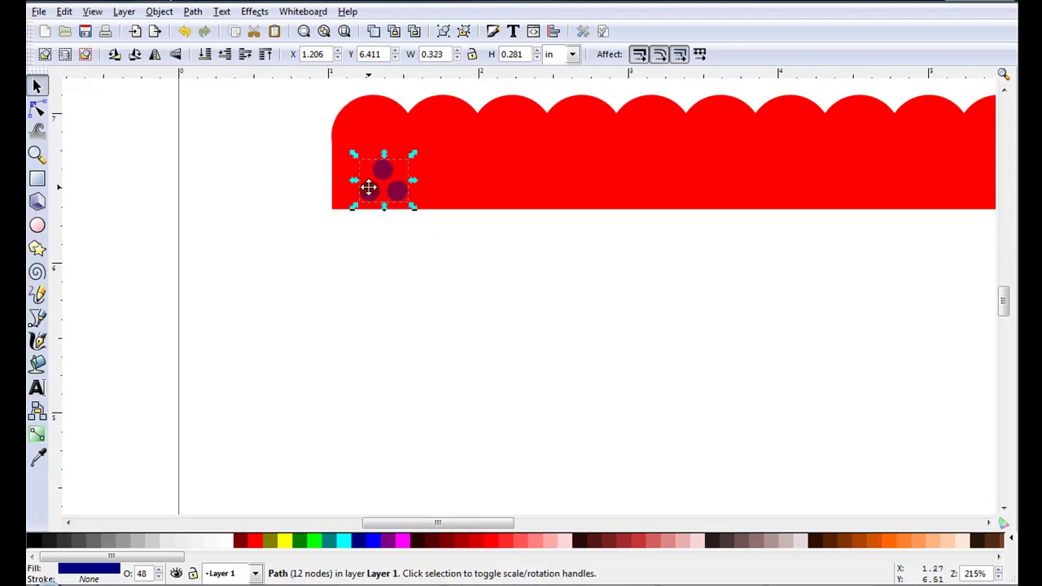
drag(369, 188, 355, 185)
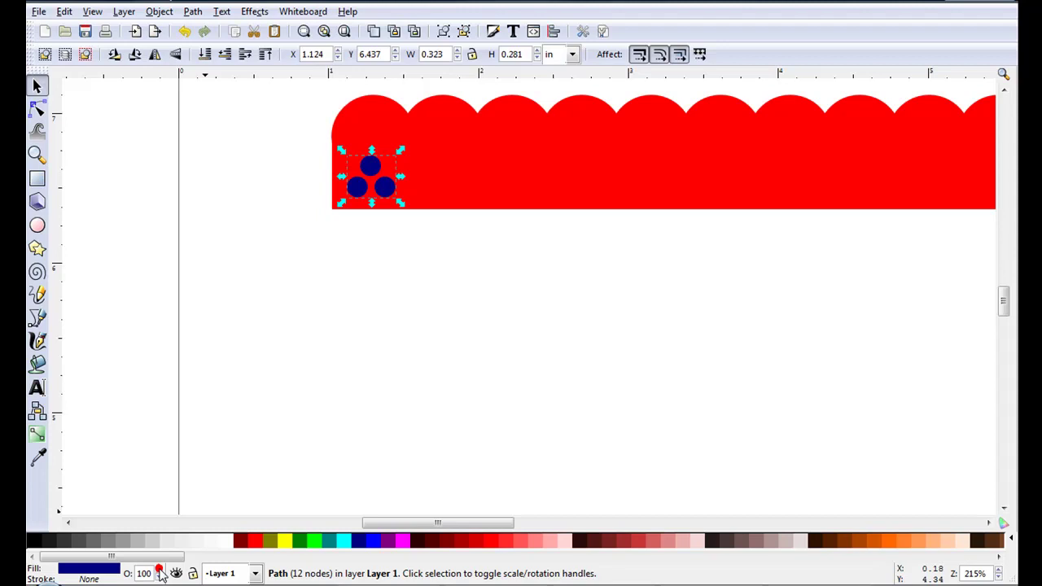
scroll(1007, 100, up, 3)
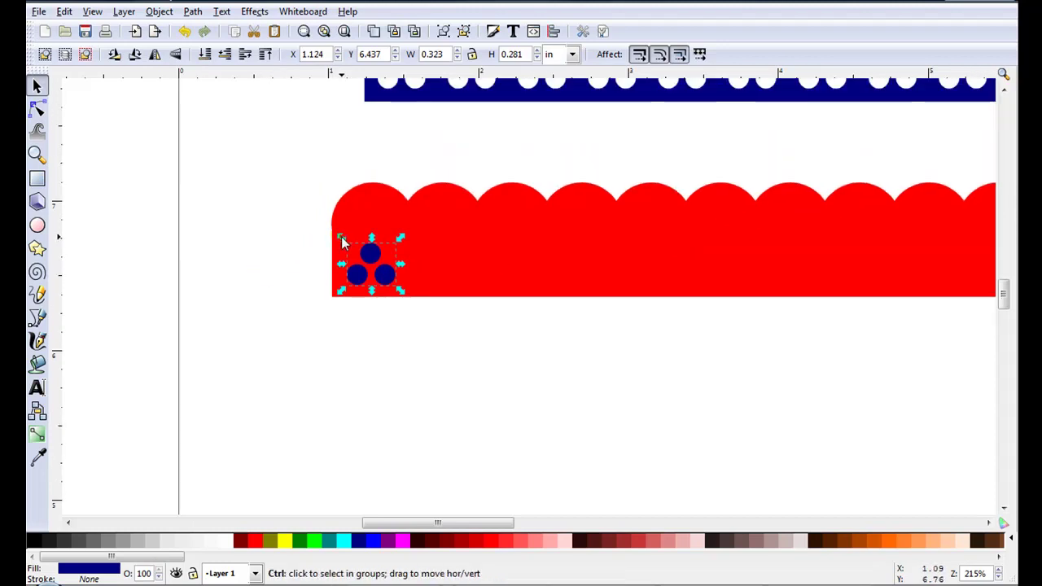
drag(342, 241, 356, 267)
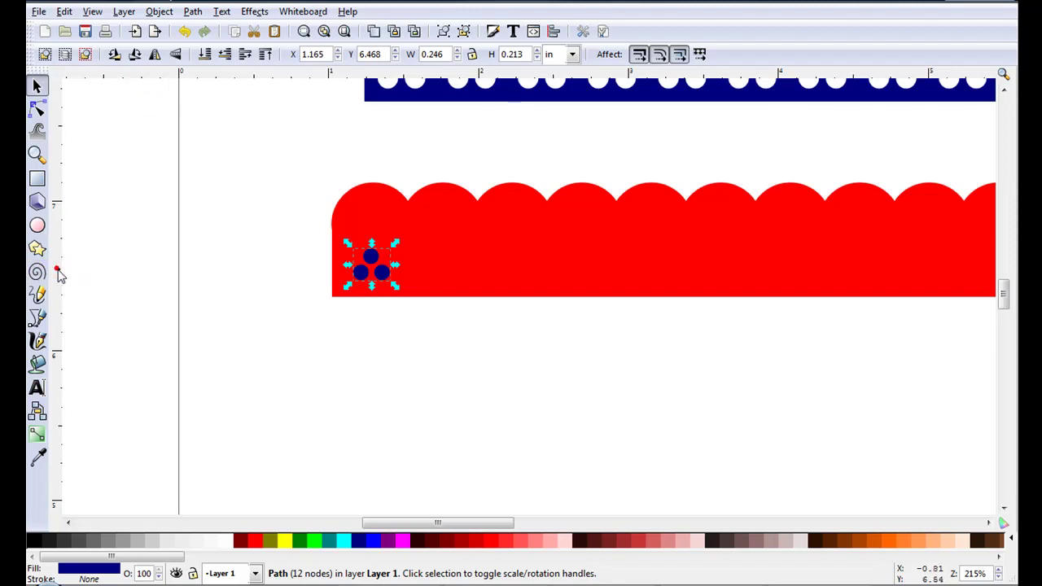
Step: Add a vertical guide at the leftmost scallop and centre the cluster on it at X 1.168, Y 6.458 in
drag(57, 274, 371, 253)
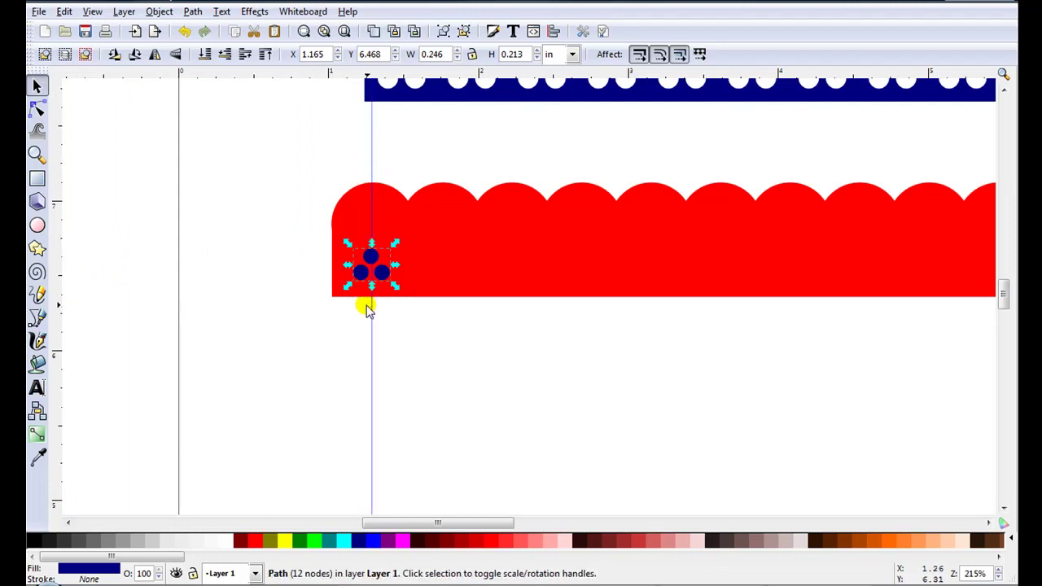
mouse_move(356, 271)
mouse_down()
mouse_move(356, 231)
mouse_move(355, 273)
mouse_up()
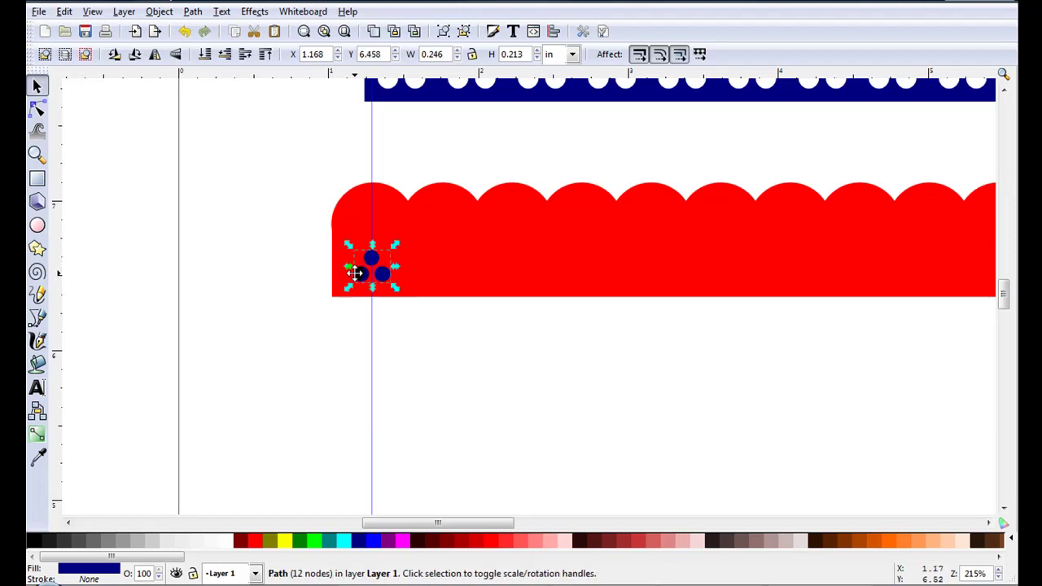
click(65, 11)
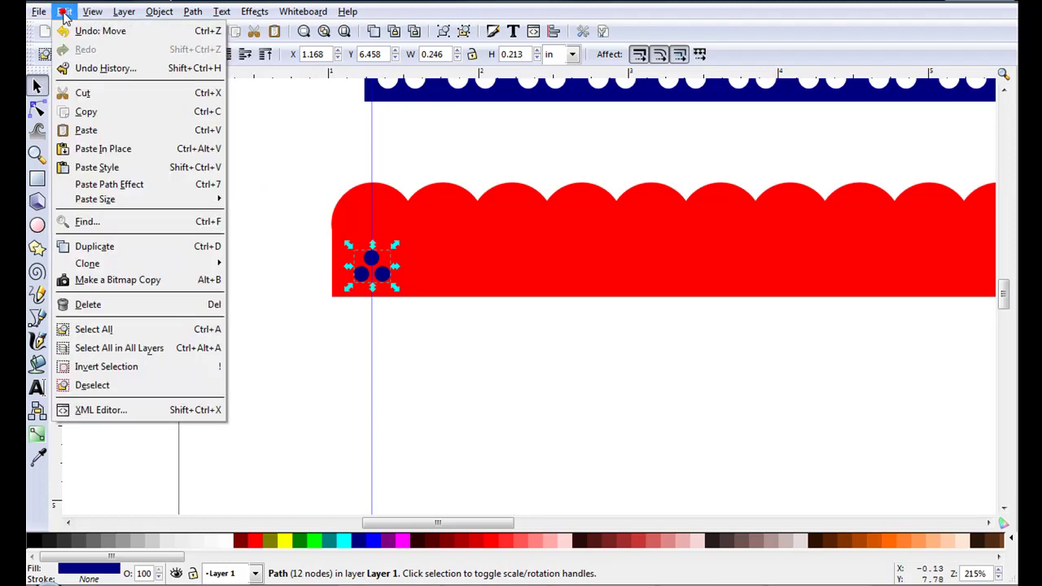
Step: Duplicate the cluster and snap the copy to a new guide in the rightmost scallop at X 10.929 in
click(111, 241)
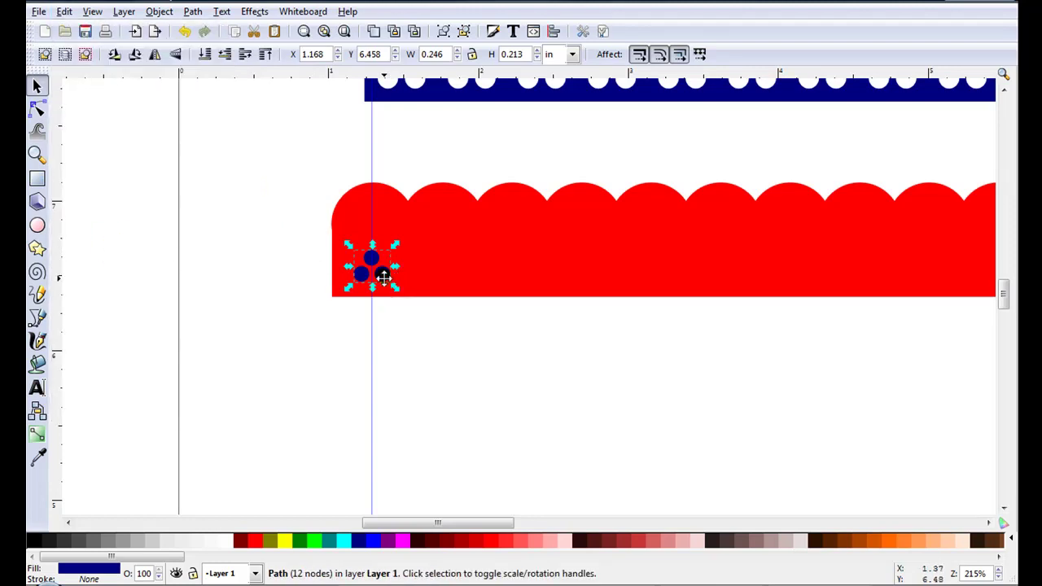
key(5)
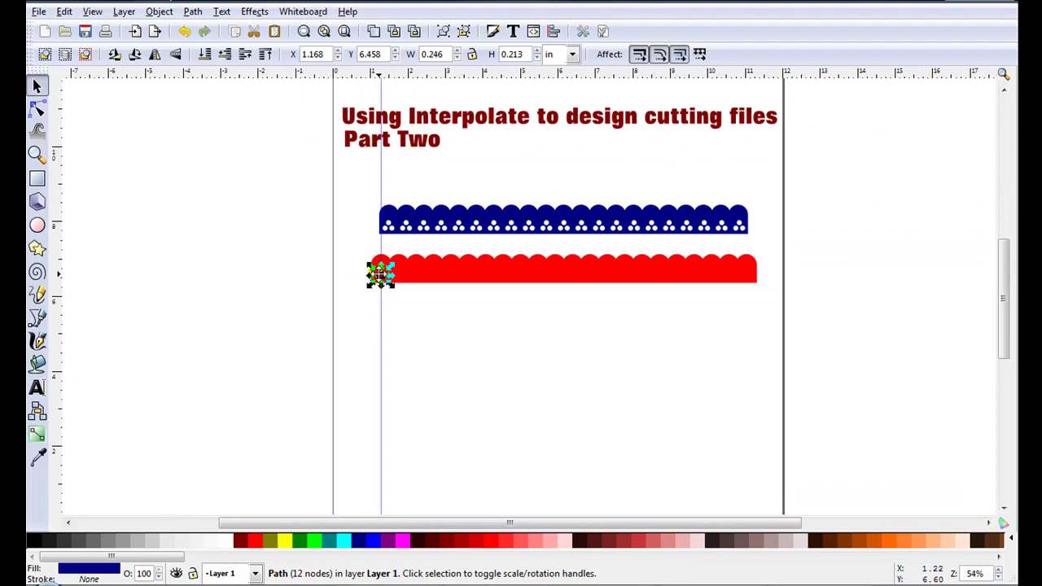
drag(380, 275, 415, 271)
drag(499, 269, 749, 254)
scroll(771, 260, up, 4)
drag(56, 204, 675, 214)
scroll(662, 330, up, 4)
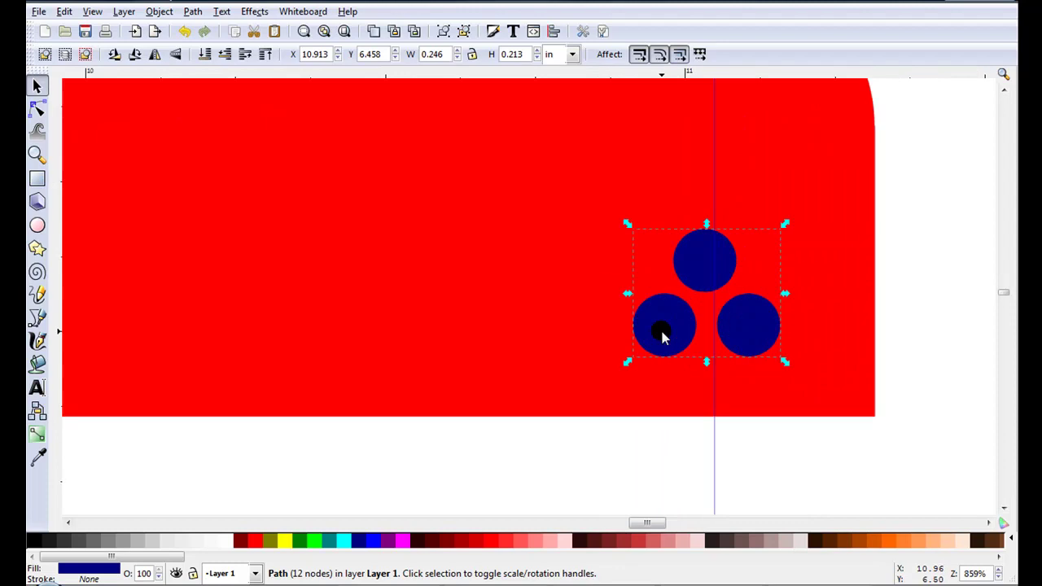
drag(658, 327, 662, 327)
scroll(523, 428, down, 4)
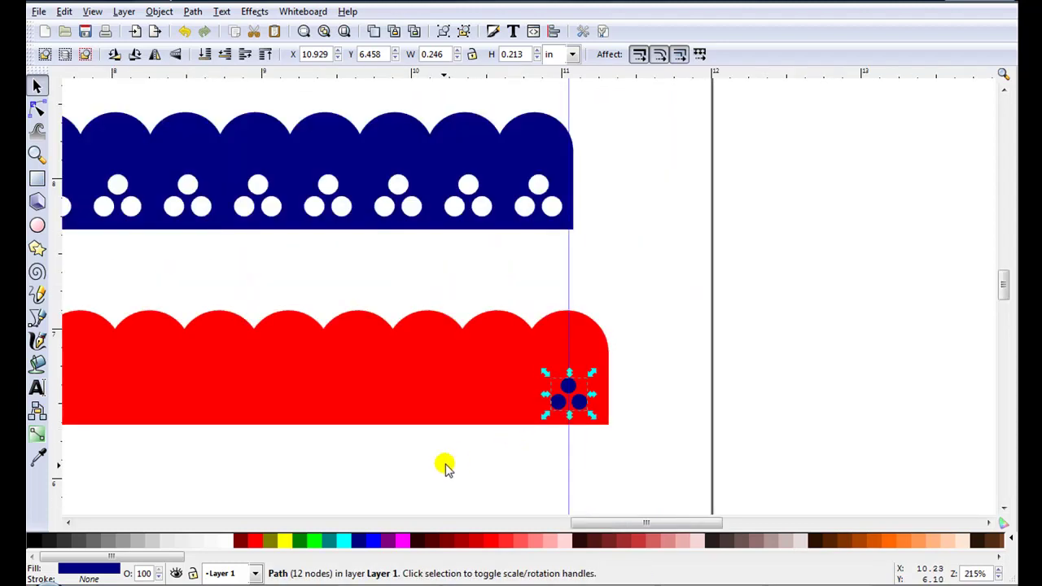
drag(576, 524, 486, 524)
scroll(413, 513, down, 3)
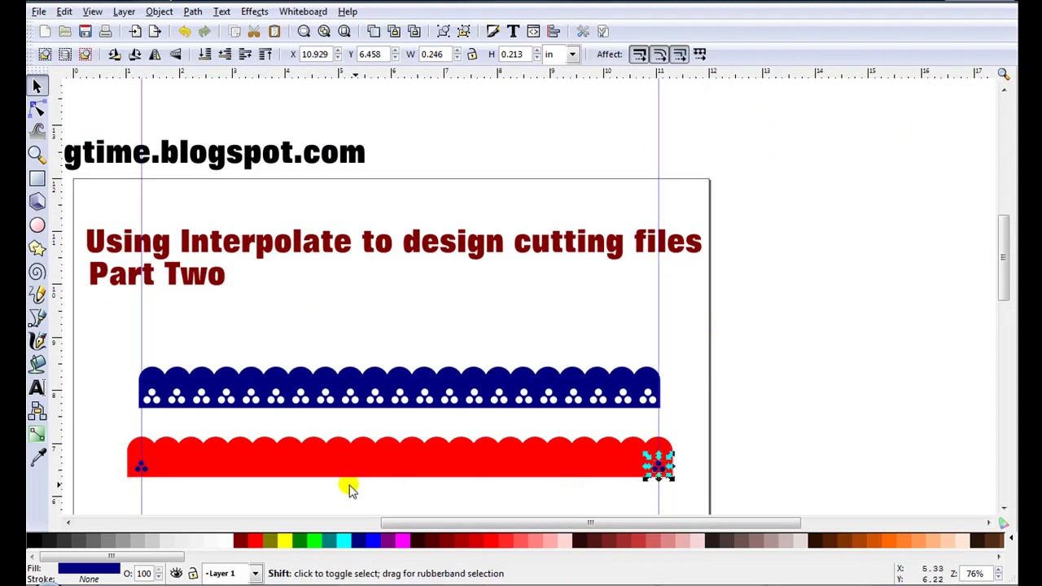
Step: Select both end clusters and interpolate 20 evenly spaced three-dot clusters between them
shift+click(143, 470)
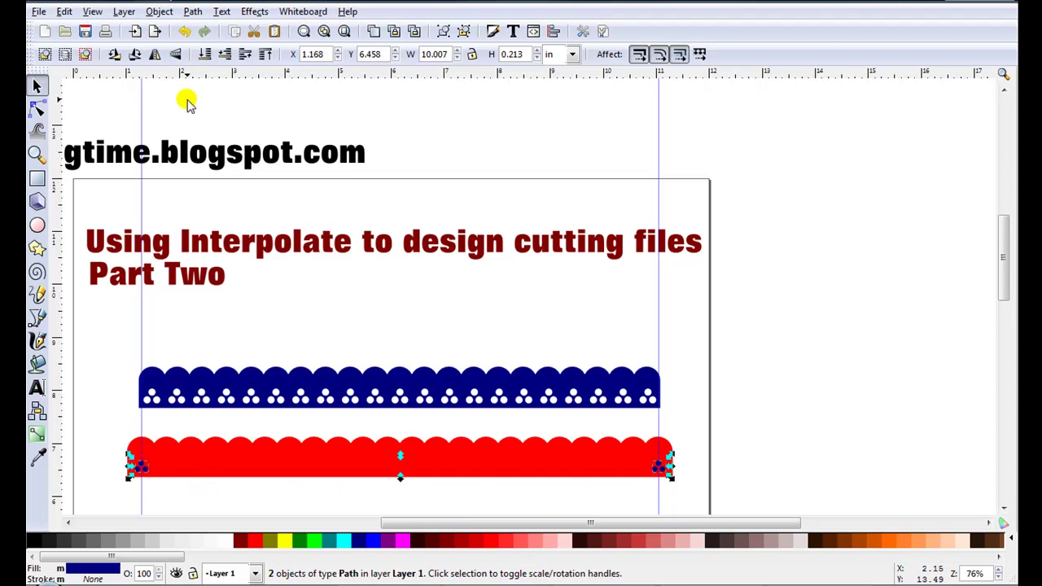
click(255, 12)
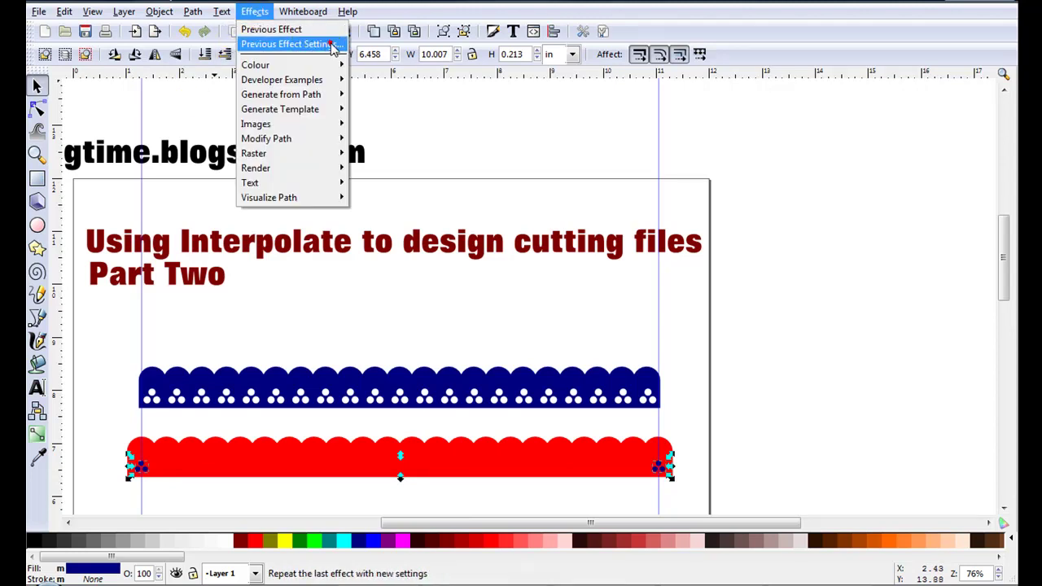
click(330, 43)
drag(526, 214, 831, 152)
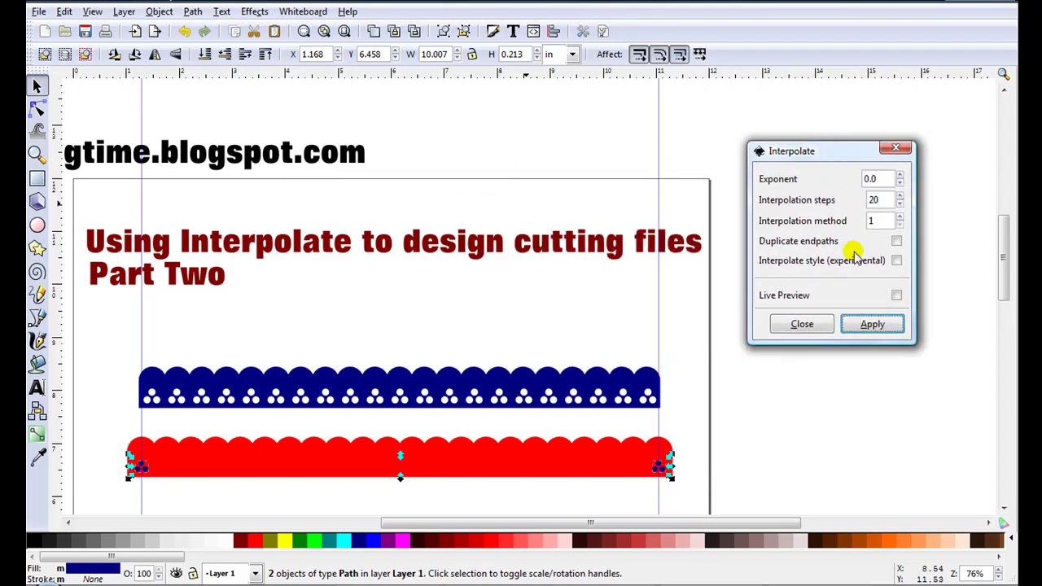
click(896, 296)
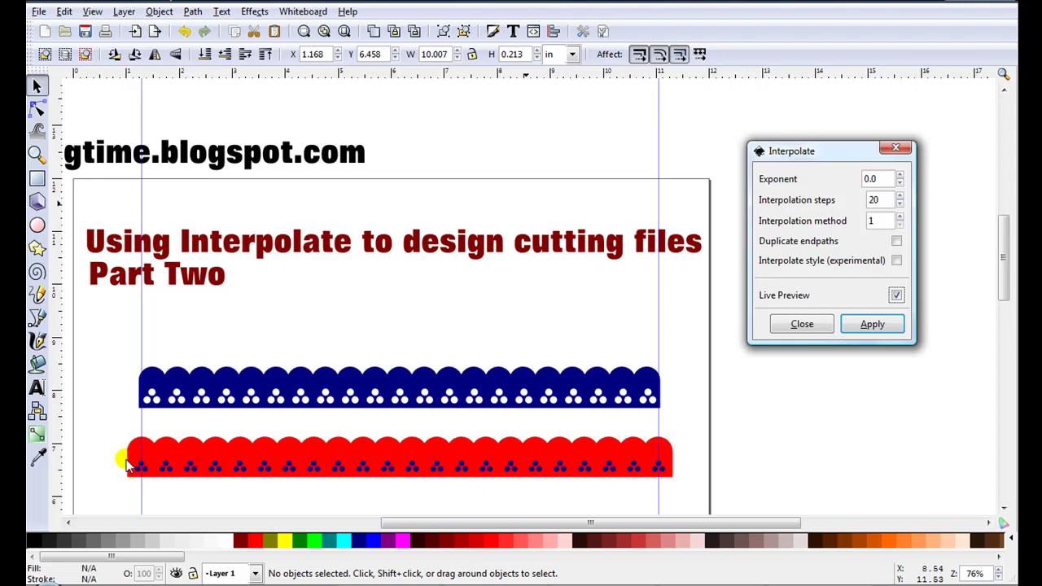
click(870, 325)
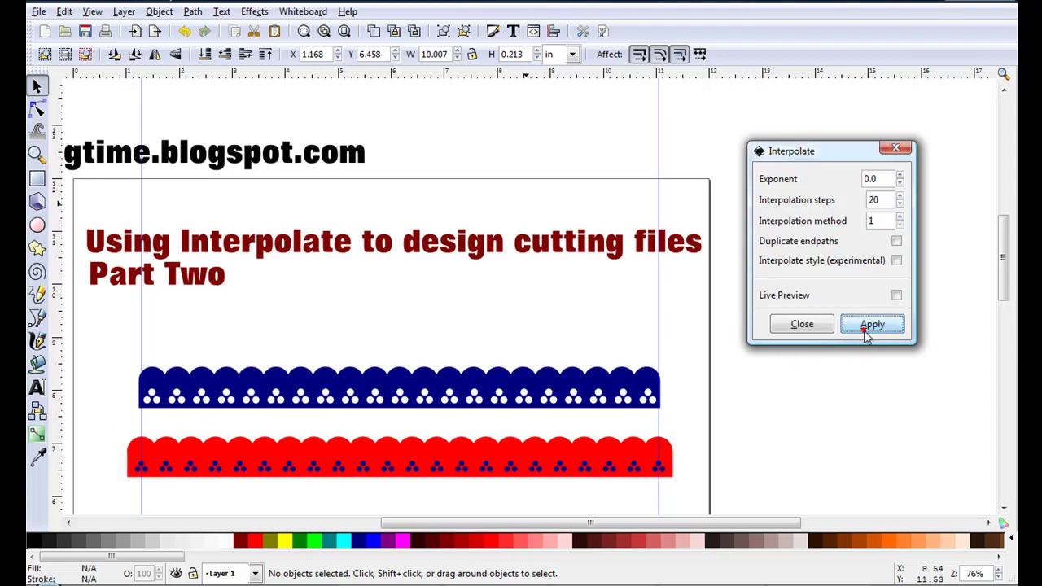
click(809, 329)
click(423, 469)
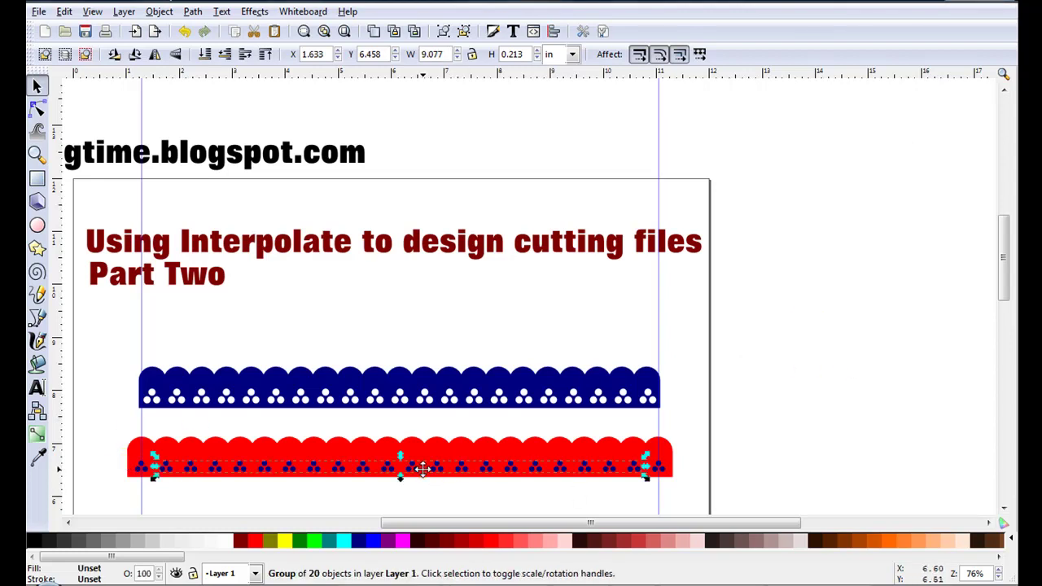
Step: Ungroup the interpolated dot clusters and clear the selection
click(161, 11)
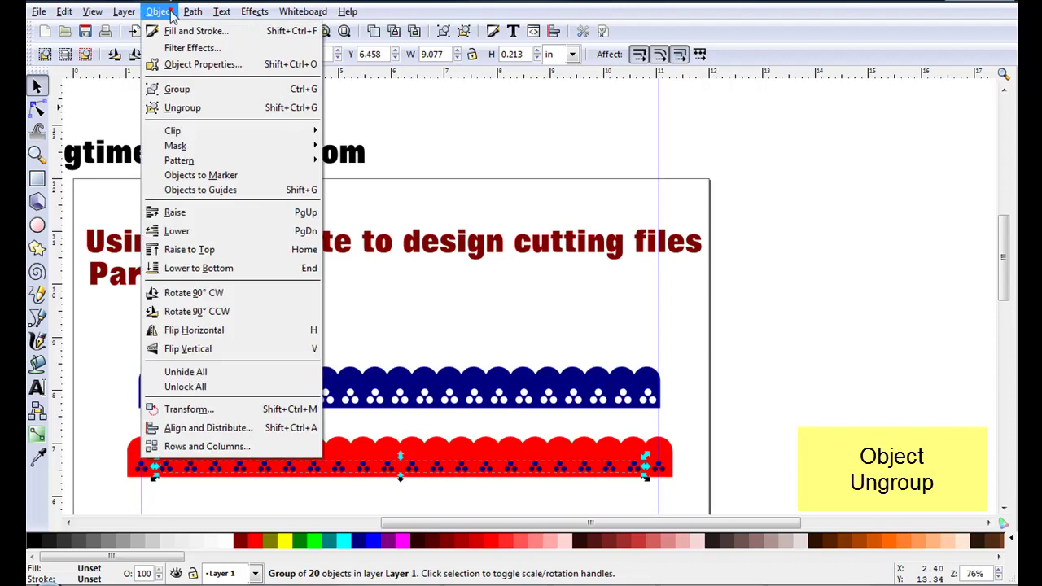
click(183, 107)
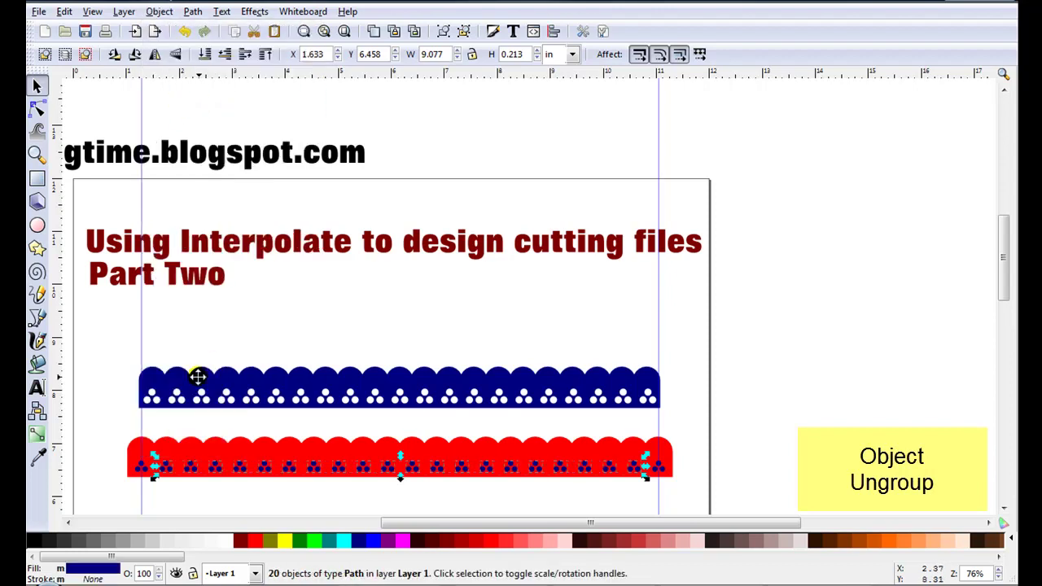
click(120, 424)
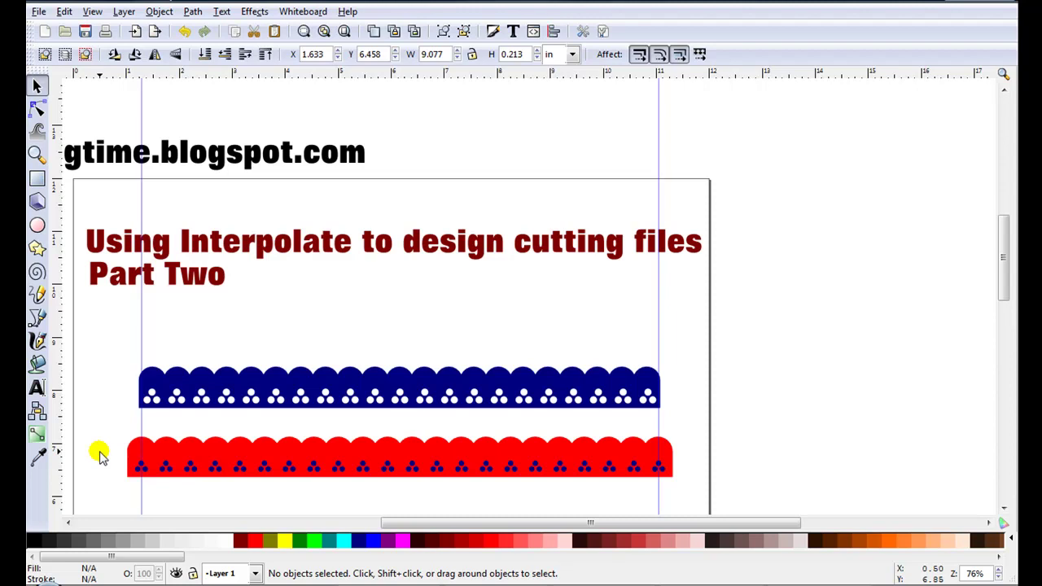
Step: Union all dot clusters along the red border into one 264-node path
drag(100, 449, 702, 490)
click(193, 11)
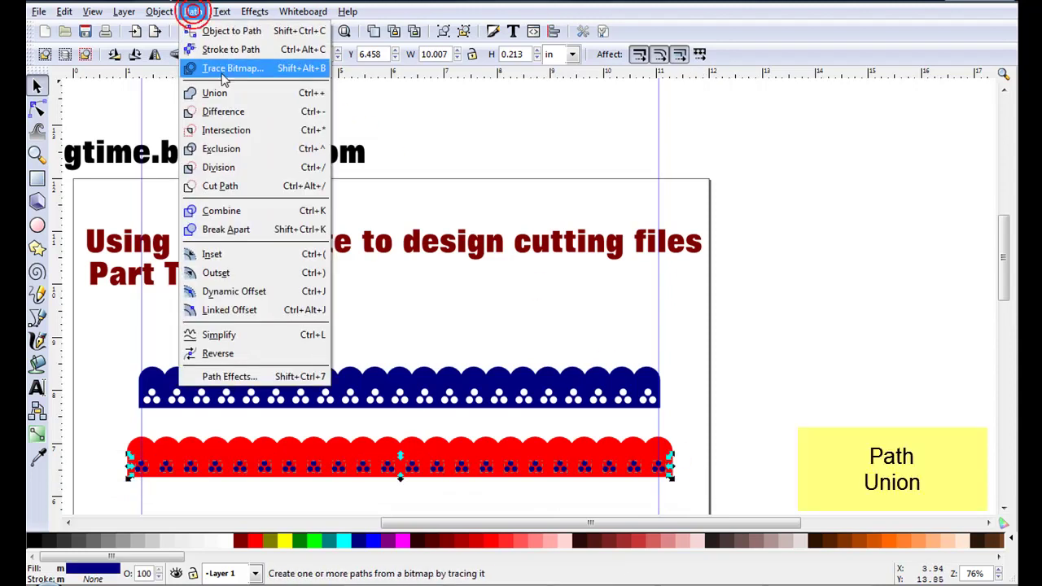
click(218, 93)
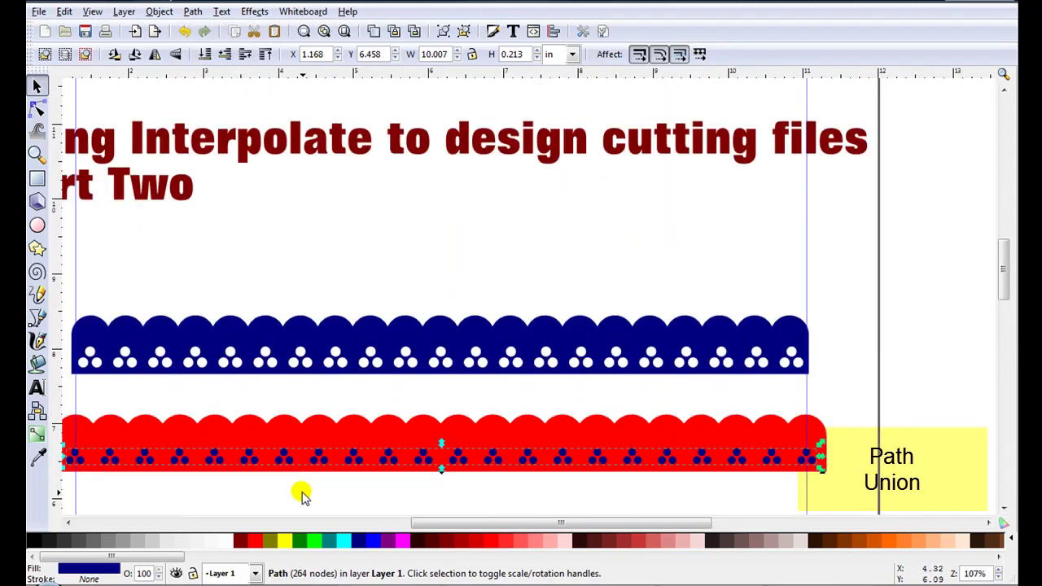
ctrl+scroll(301, 493, up, 2)
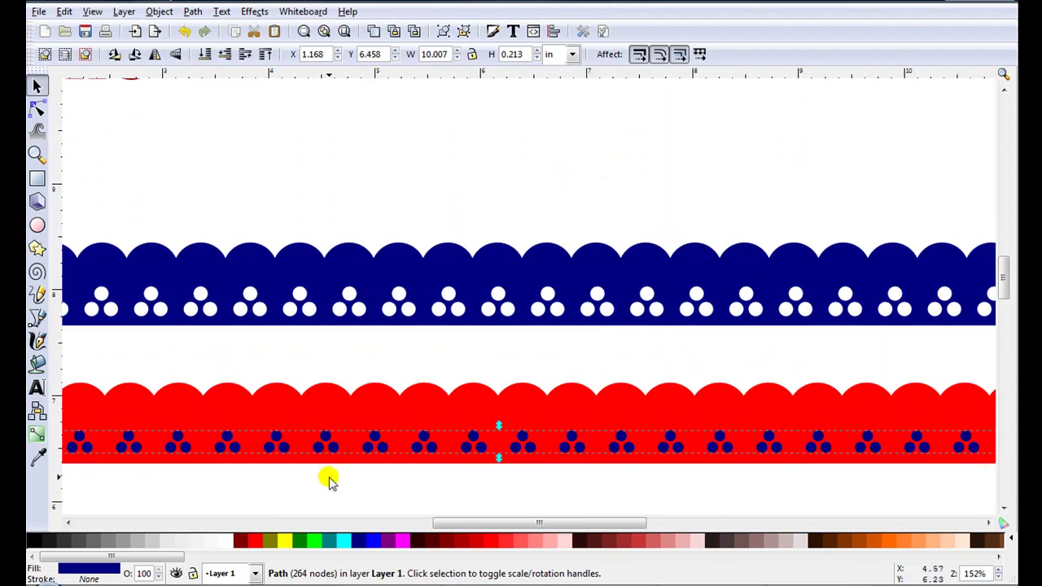
Step: Subtract the unioned dots from the red border with Path Difference, leaving holes
shift+click(329, 400)
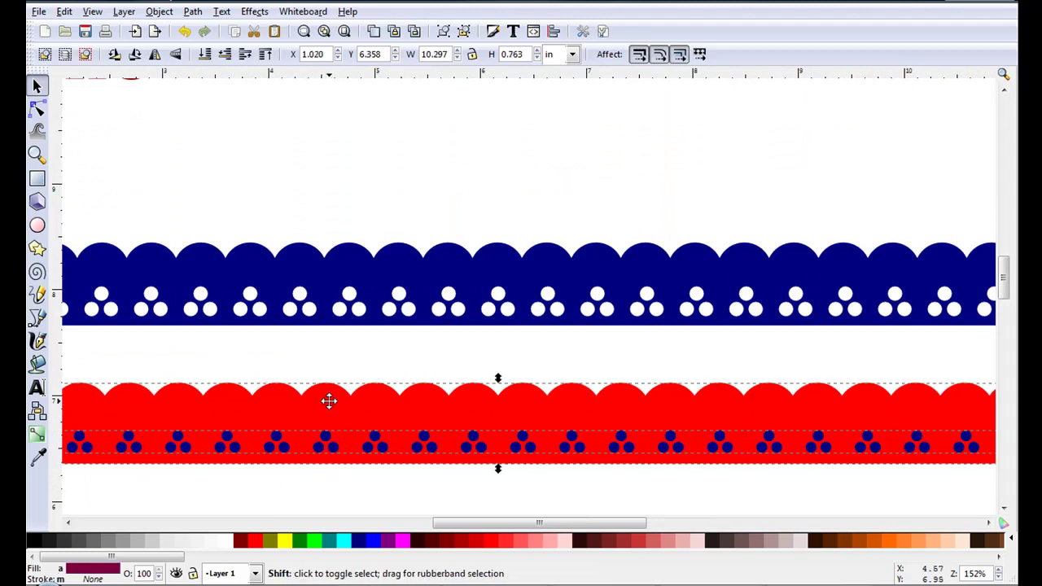
click(194, 13)
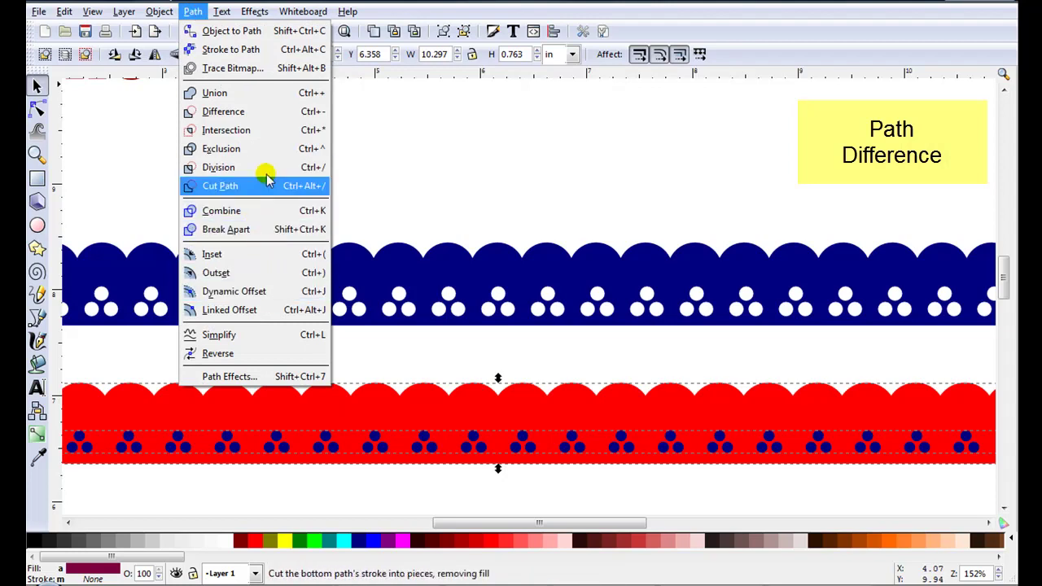
click(260, 112)
Step: Fit the page in view and move the finished red strip beside the page to the right
key(5)
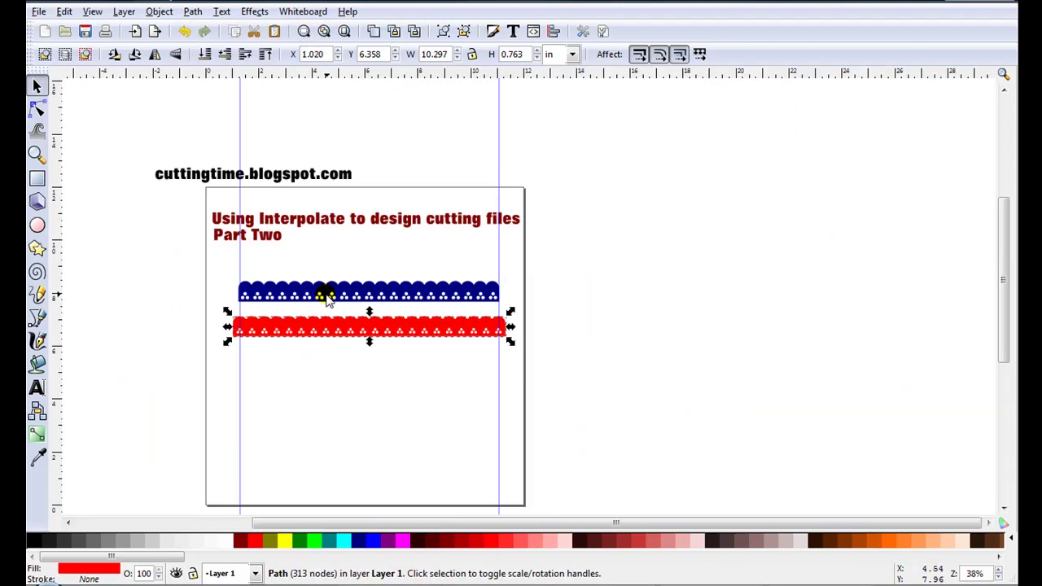
click(323, 378)
drag(324, 329, 689, 232)
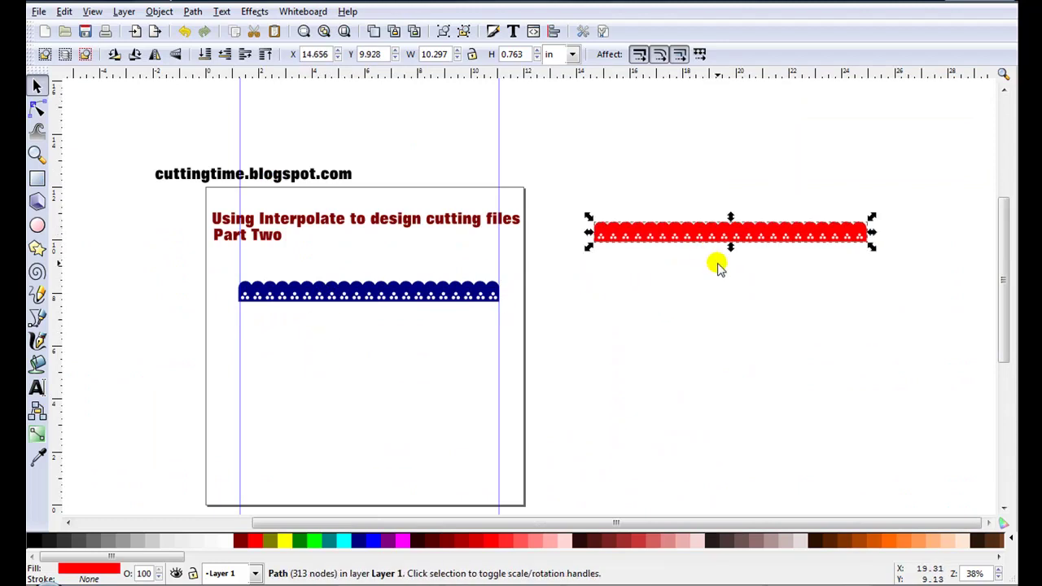